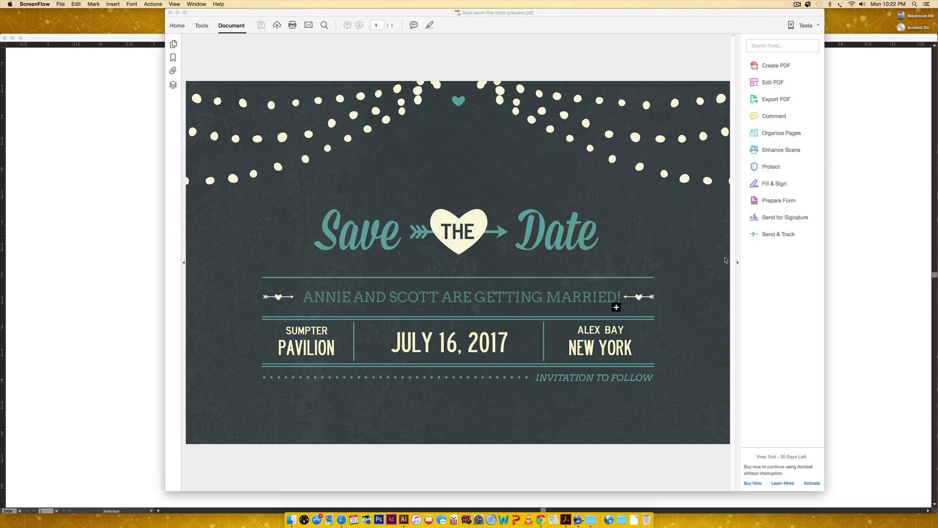
- Replace both first names in the save-the-date's announcement line with new names in capital letters
drag(542, 15, 527, 16)
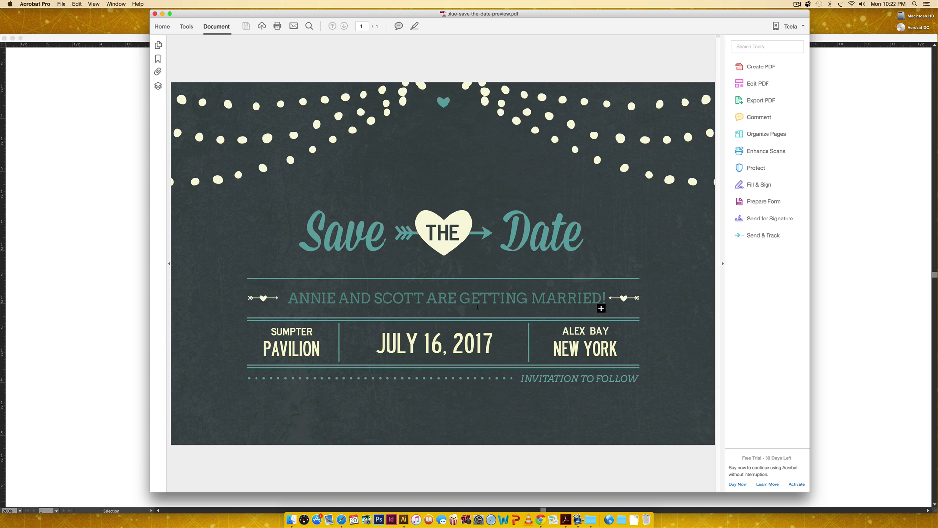
drag(403, 299, 519, 304)
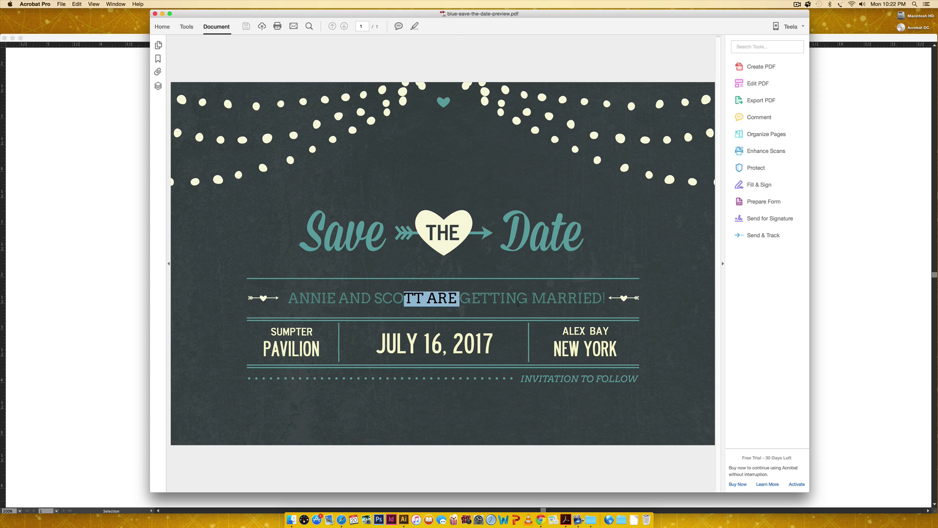
drag(605, 297, 278, 295)
click(331, 298)
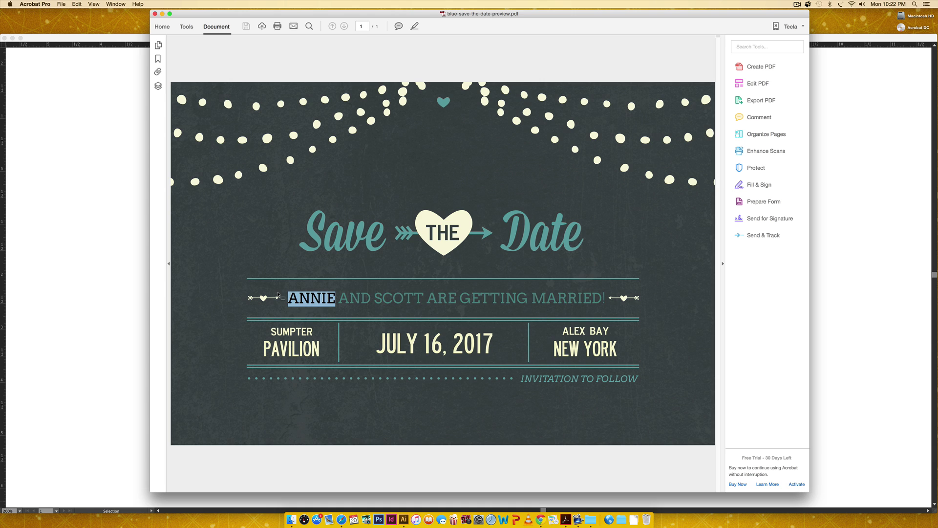
text(jane)
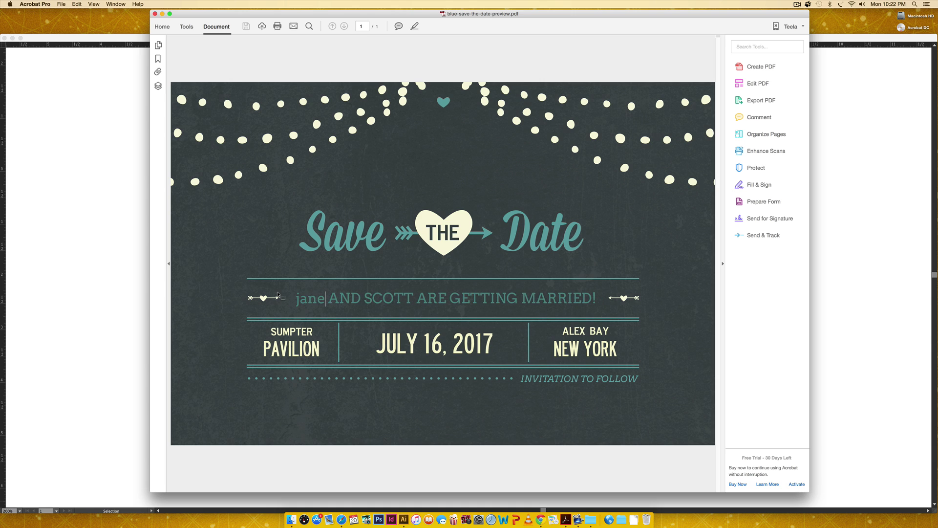
key(BackSpace)
key(BackSpace)
key(BackSpace)
key(BackSpace)
text(JANE)
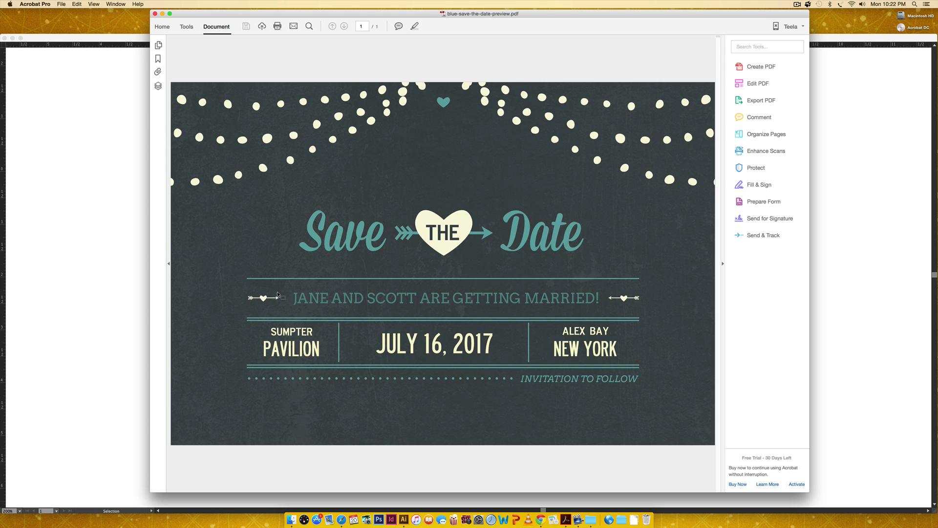
drag(368, 298, 413, 299)
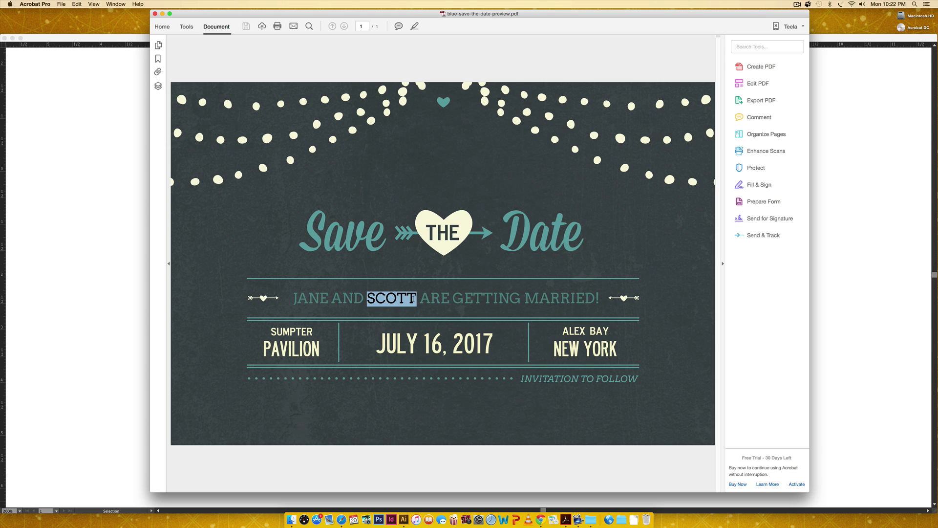
text(DEREK)
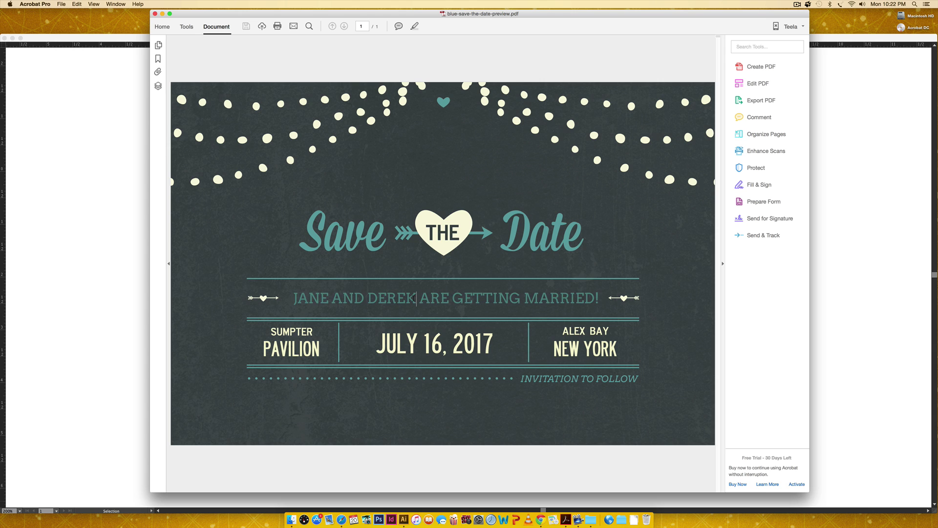
- Check that the text in the venue, date, location and announcement fields can be selected
mouse_move(307, 332)
mouse_down()
mouse_move(283, 332)
mouse_move(277, 351)
mouse_move(303, 349)
mouse_up()
drag(406, 343, 494, 342)
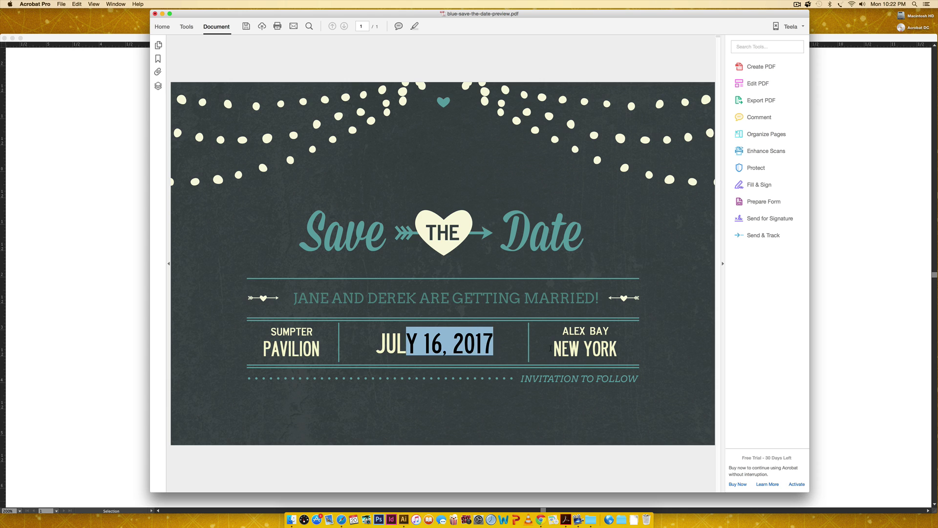
drag(570, 331, 602, 348)
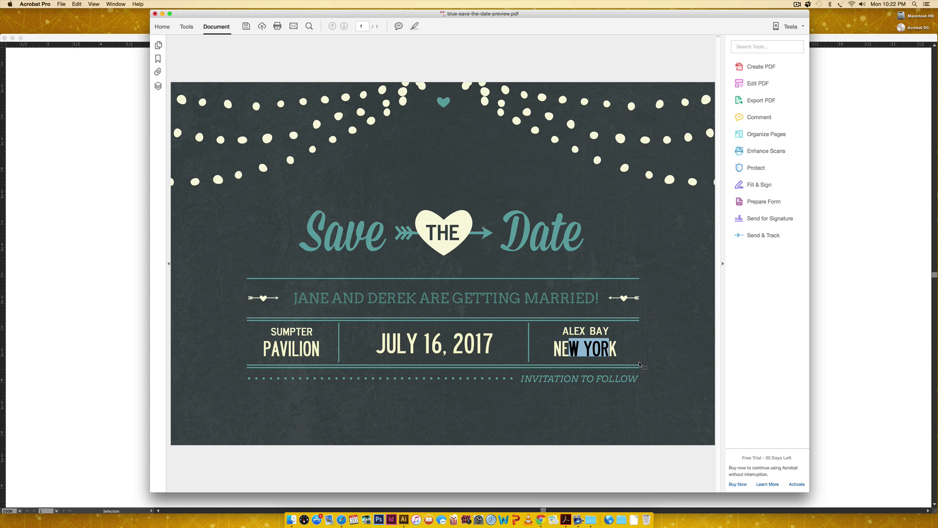
click(647, 352)
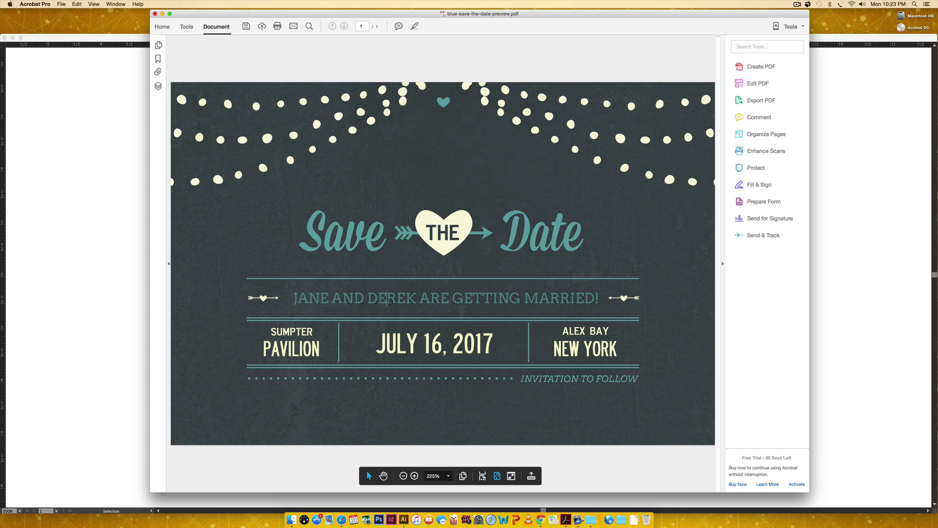
drag(387, 298, 506, 319)
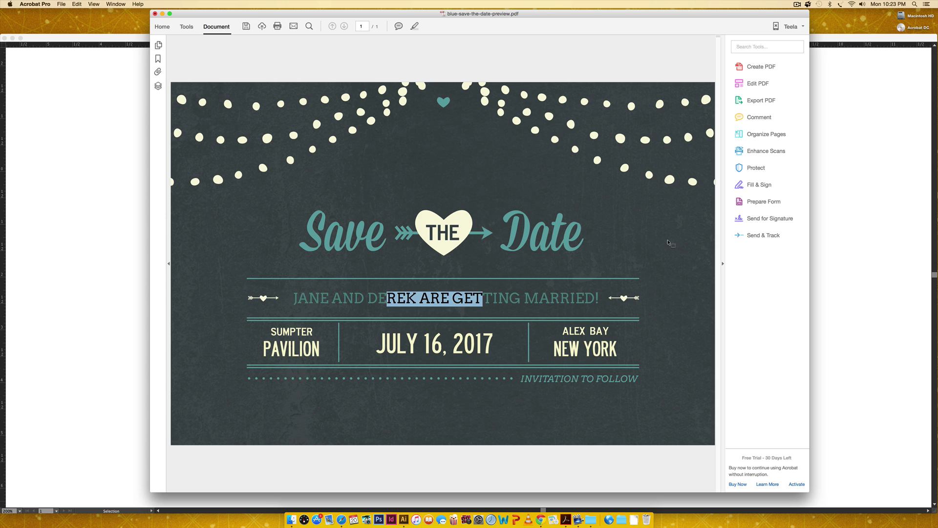
- Switch to Illustrator and examine the colour, font and size settings of the announcement line
click(76, 165)
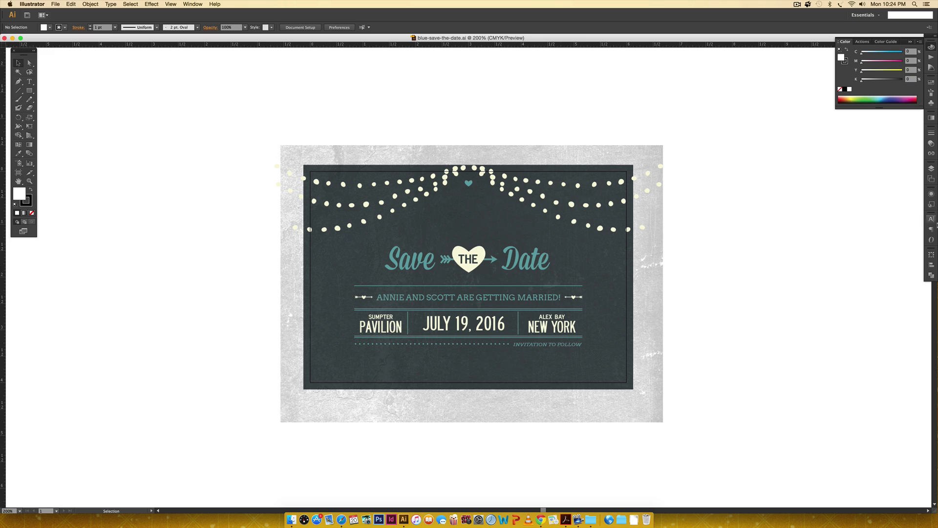
click(932, 219)
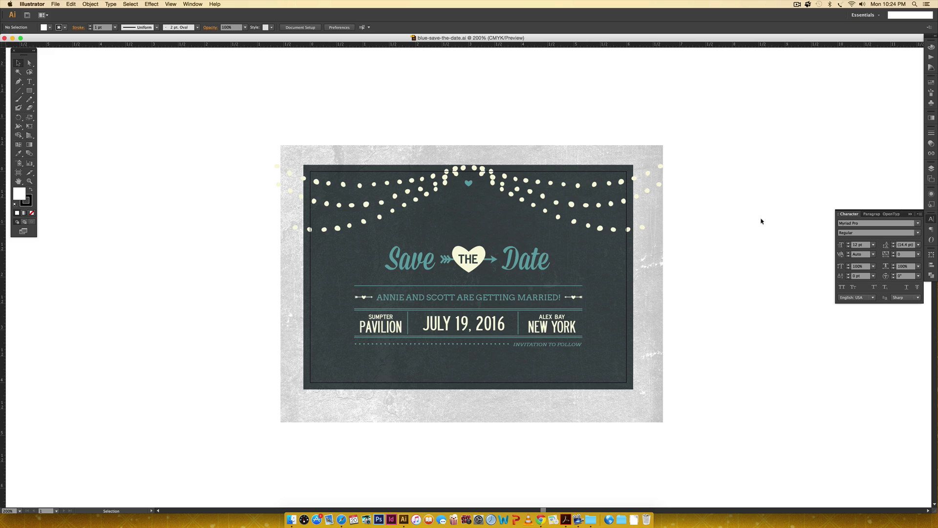
click(499, 299)
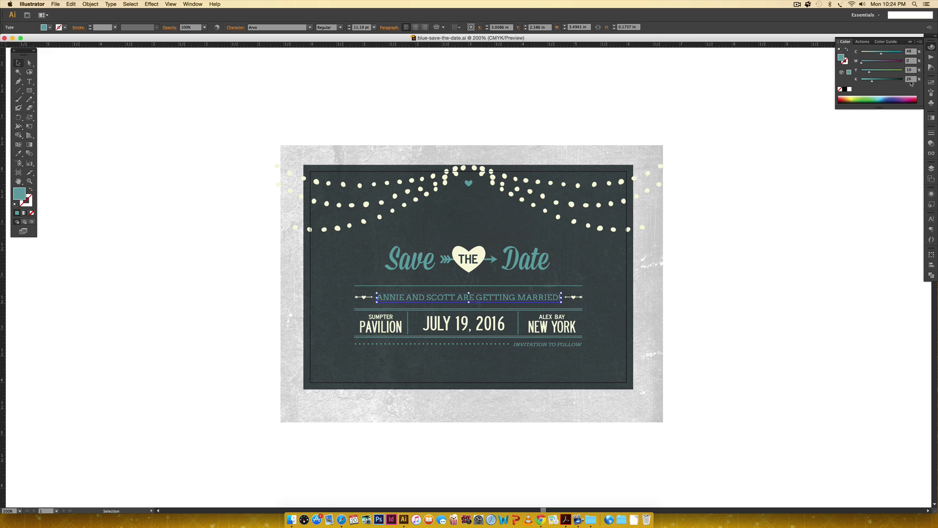
click(931, 47)
click(931, 219)
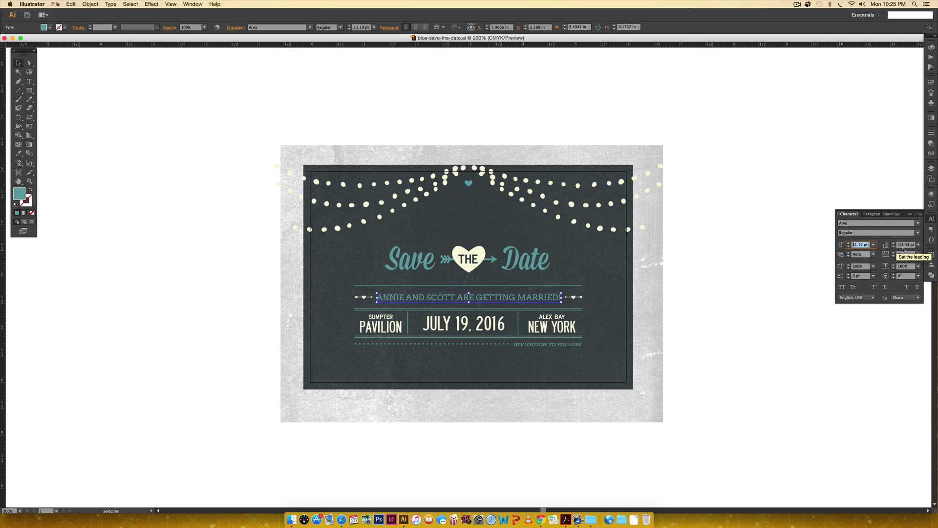
click(859, 244)
- Examine the font settings of the venue, date and New York text, and the colour values of the New York text
click(382, 317)
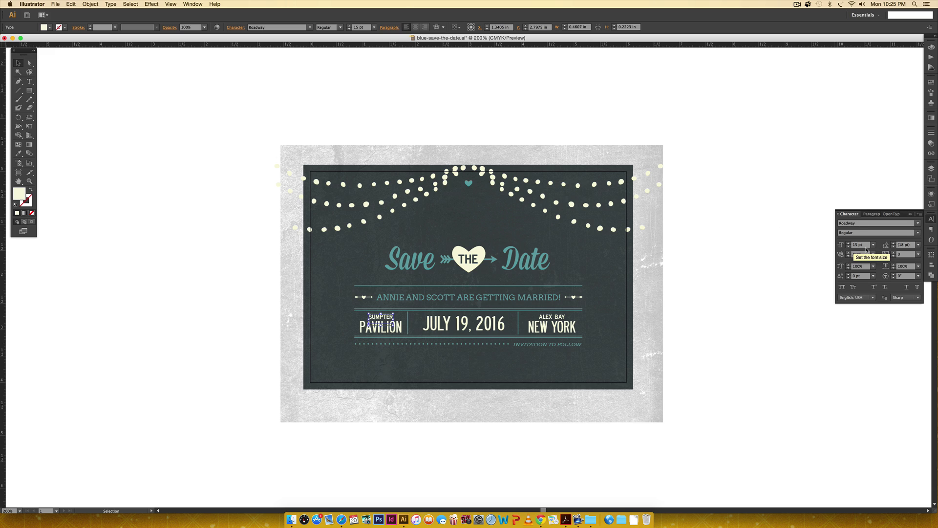
click(362, 327)
click(465, 328)
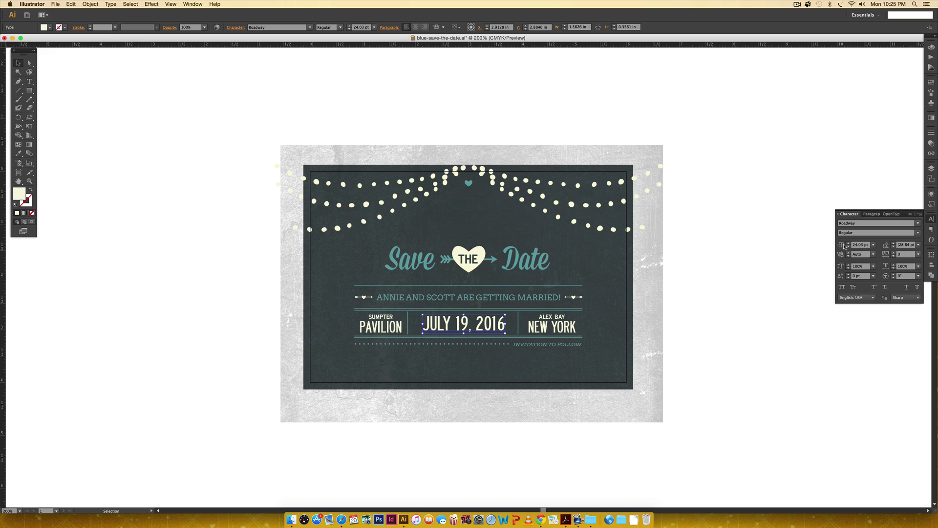
click(556, 328)
click(931, 47)
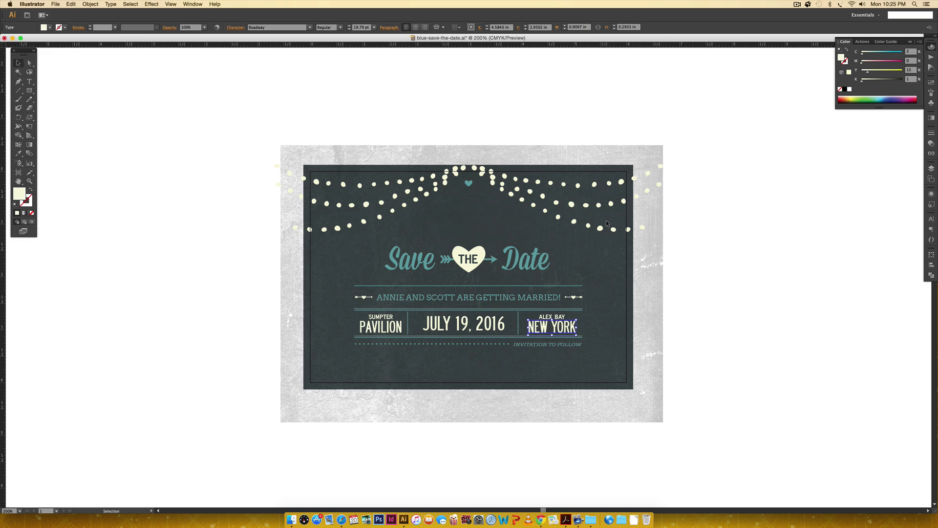
click(722, 317)
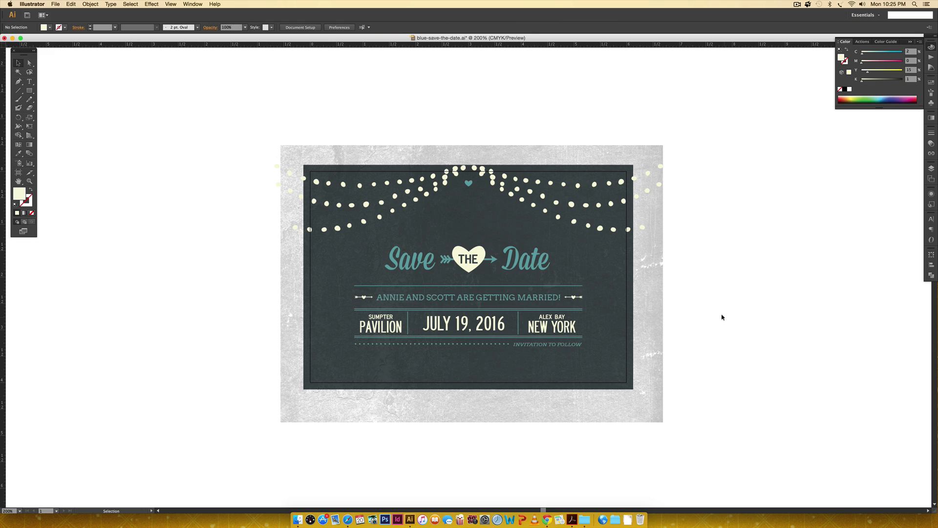
- Delete the "Alex Bay" and "New York" location text and the wedding date from the card
click(562, 319)
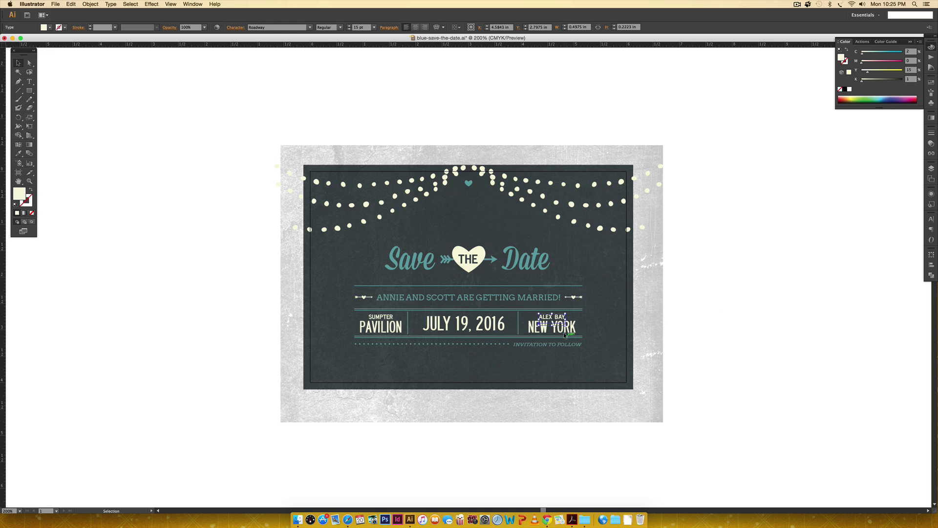
key(Delete)
click(561, 327)
key(Delete)
click(464, 324)
key(Delete)
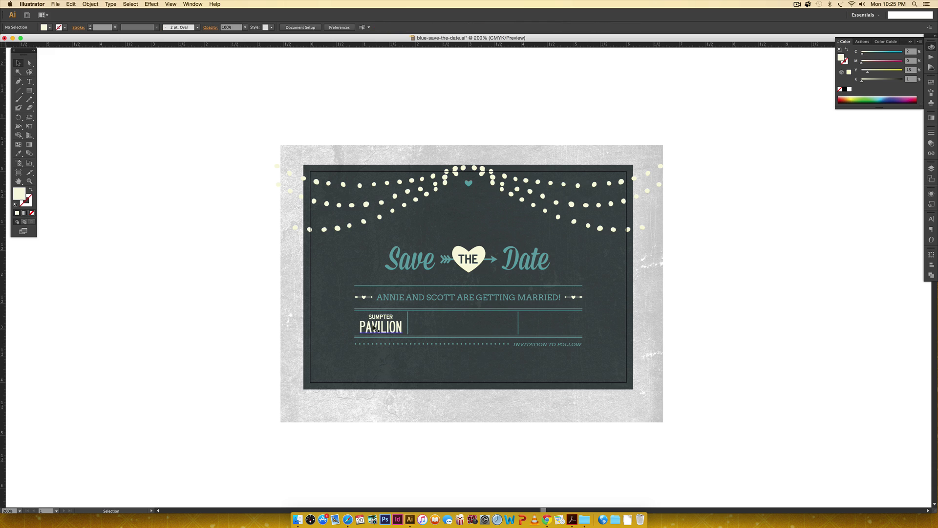
- Delete the "Sumpter" and "Pavilion" venue text and the getting-married announcement line from the card
click(381, 326)
key(Delete)
click(376, 316)
key(Delete)
click(411, 298)
key(Delete)
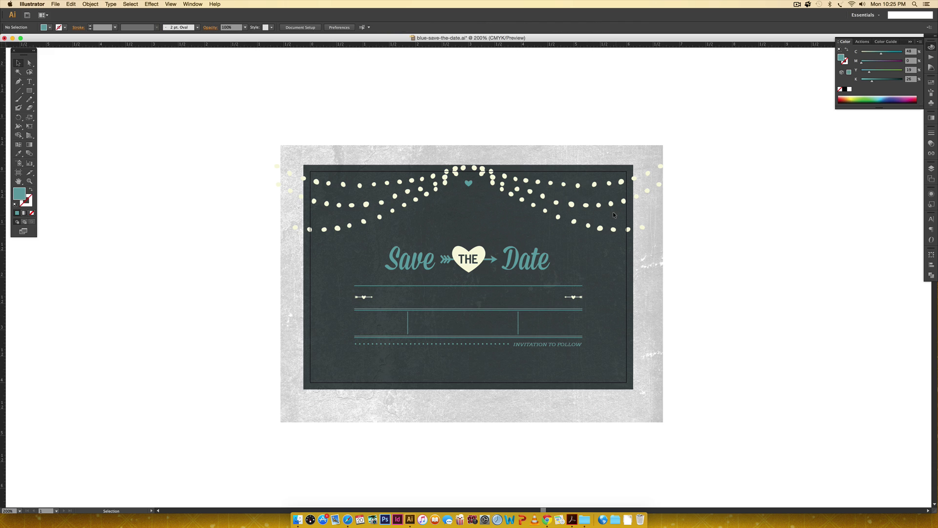
- Save a copy of the blank card as an Adobe PDF named blue-save-the-date in the editable-pdf folder
click(56, 4)
click(66, 66)
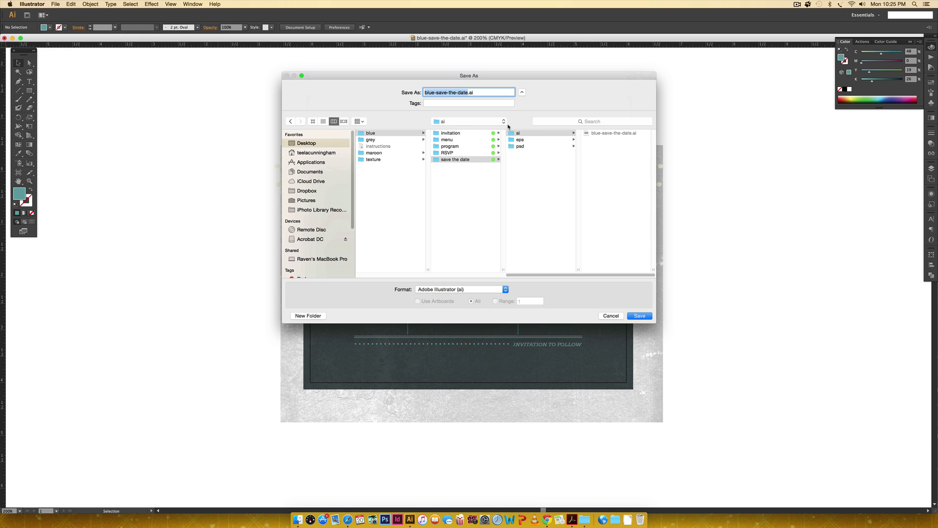
click(465, 122)
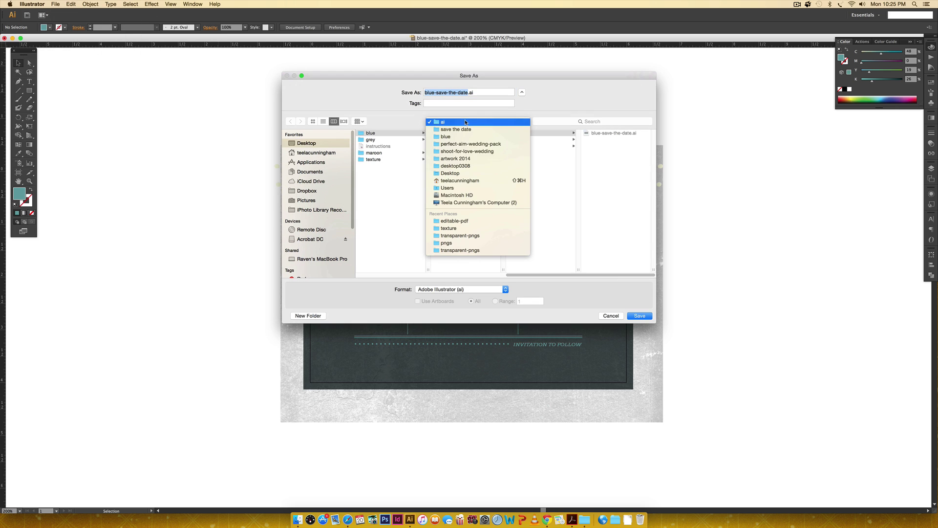
click(471, 221)
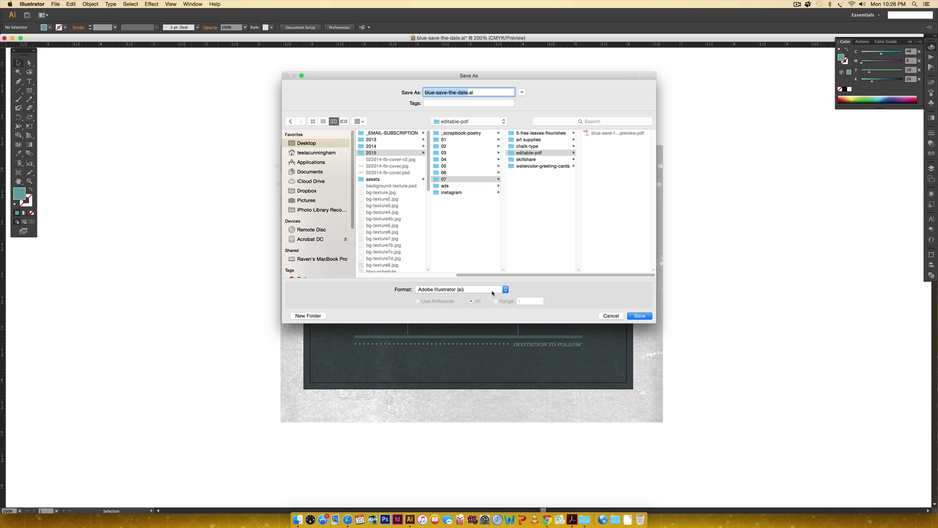
click(493, 292)
click(482, 312)
click(640, 316)
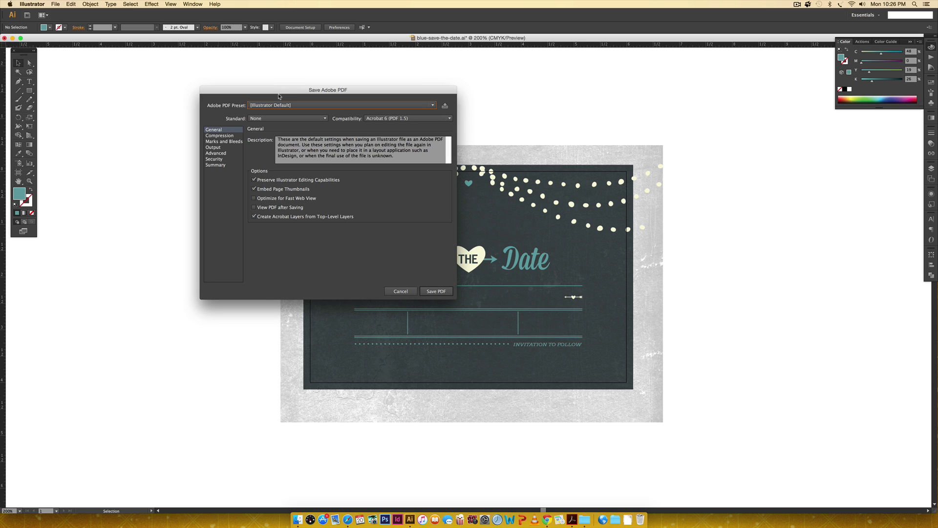
- Apply the High Quality Print preset to the PDF export and save the PDF
click(221, 136)
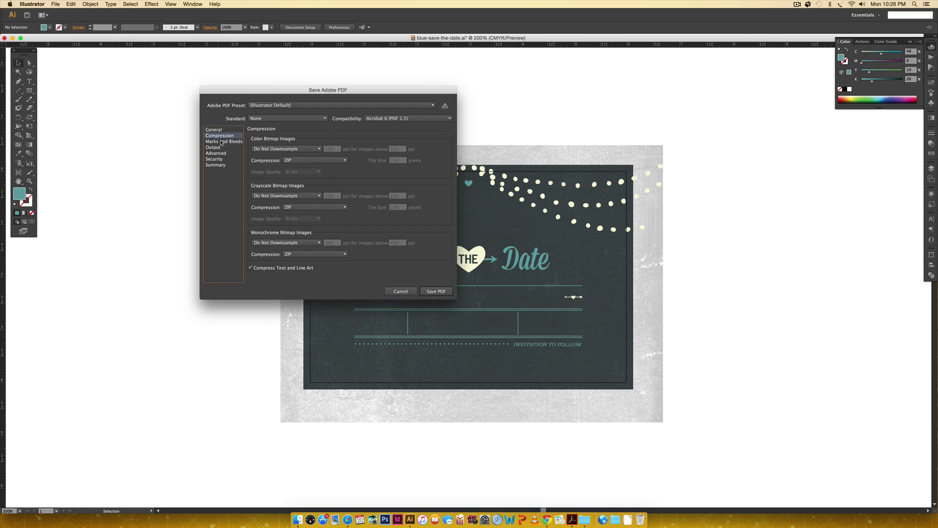
click(220, 141)
click(215, 130)
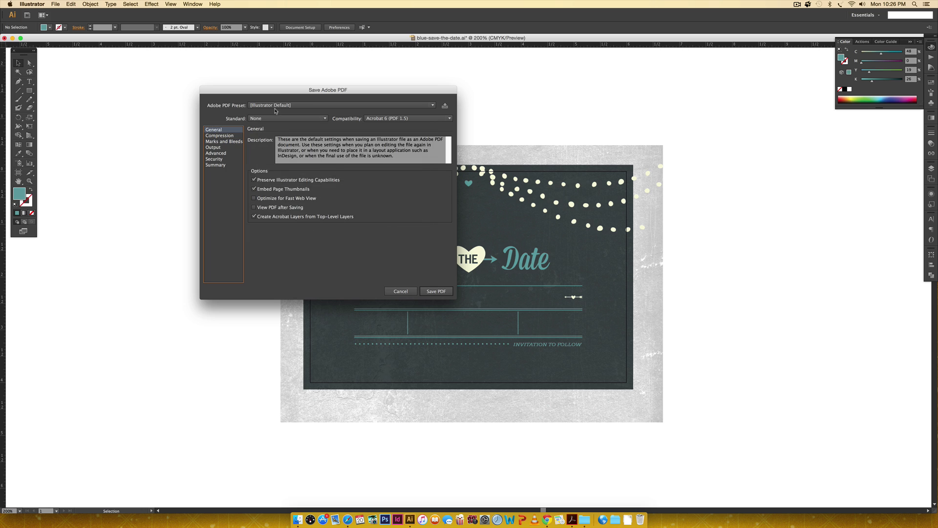
click(278, 106)
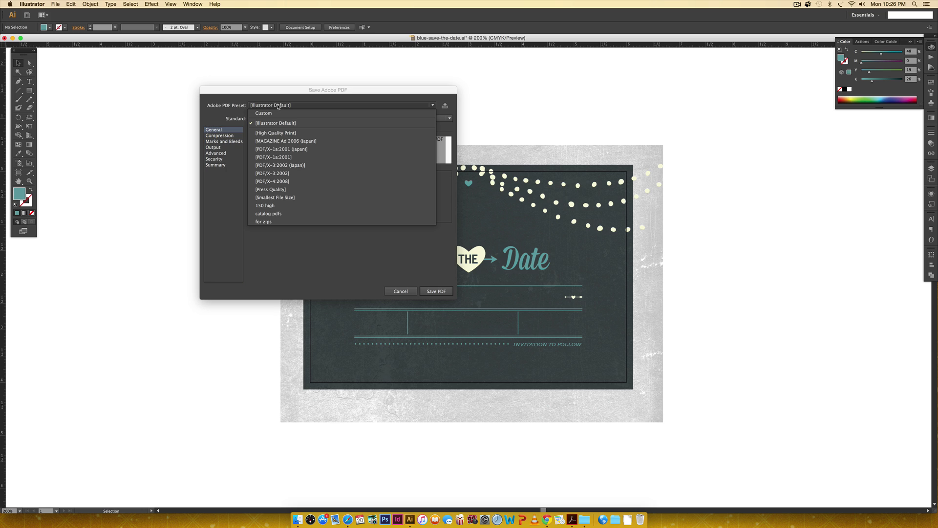
click(278, 133)
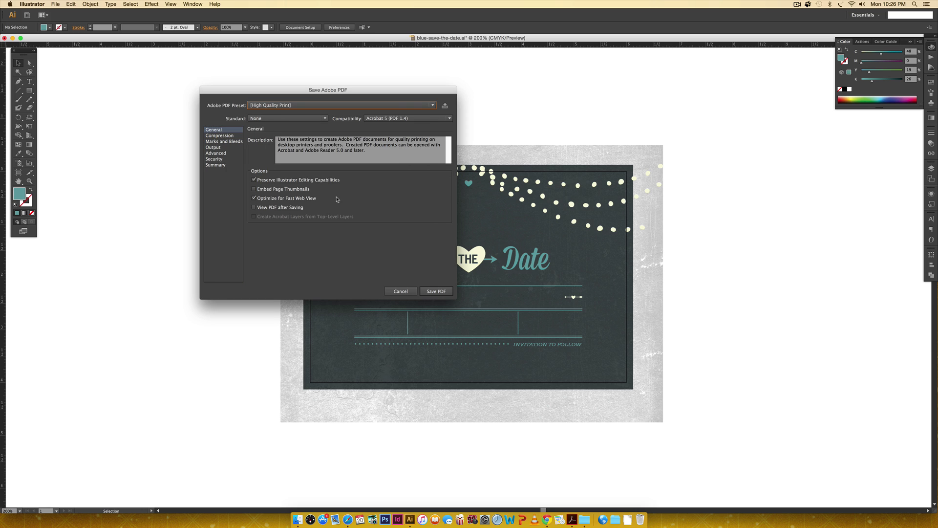
click(436, 291)
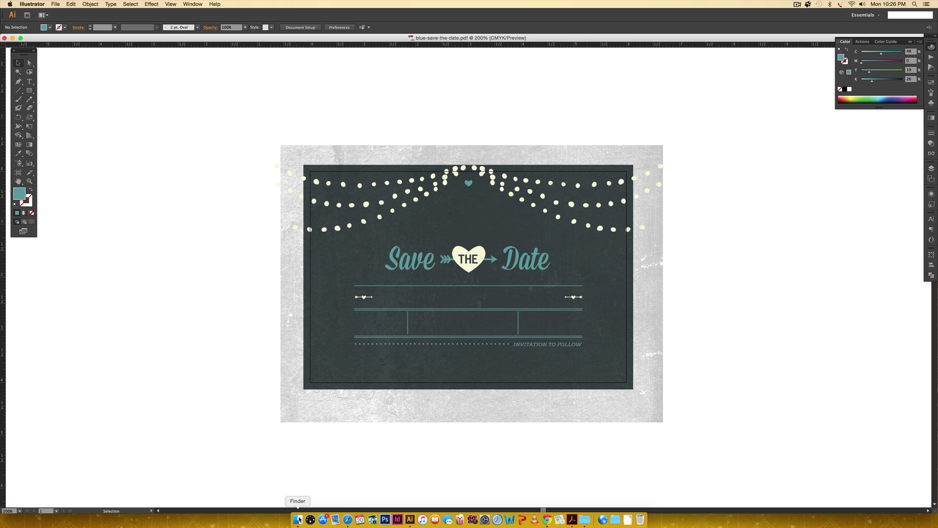
- Switch to Acrobat, close the preview PDF without saving its changes, and bring up the Acrobat home window
click(572, 520)
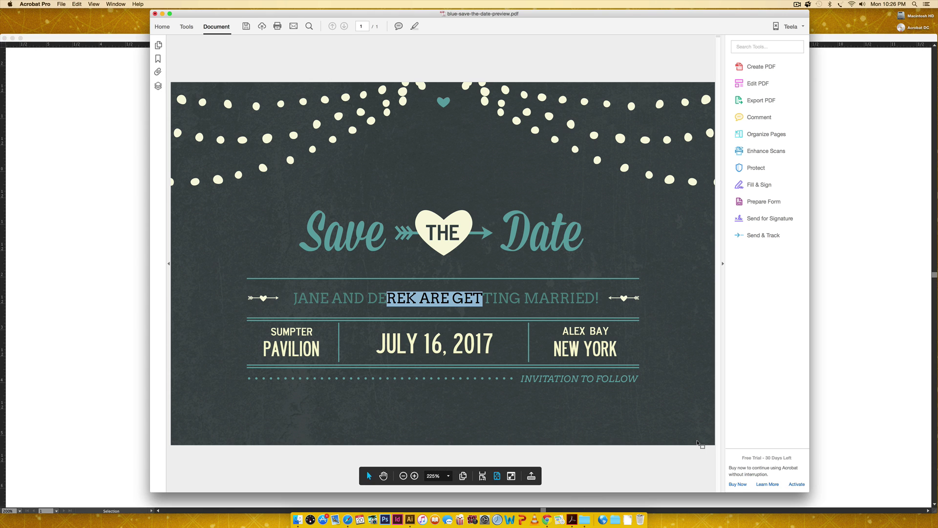
click(155, 14)
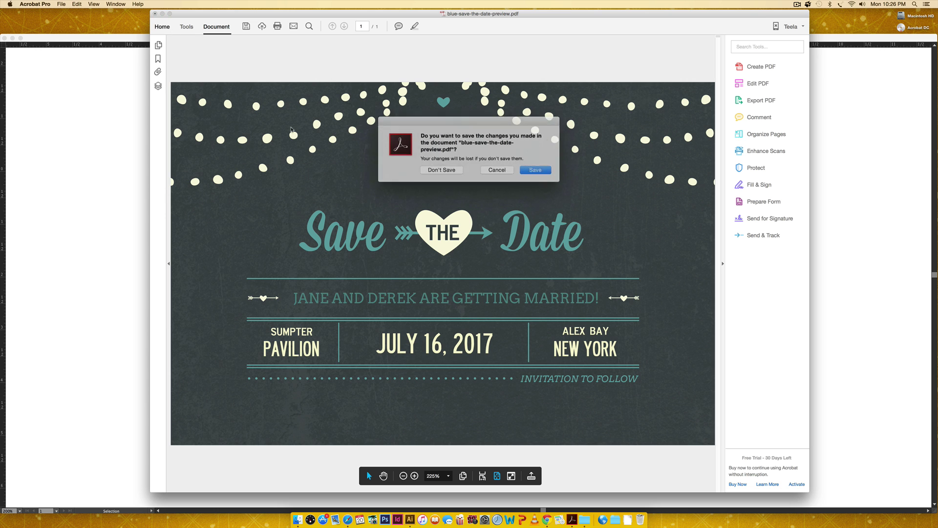
click(472, 174)
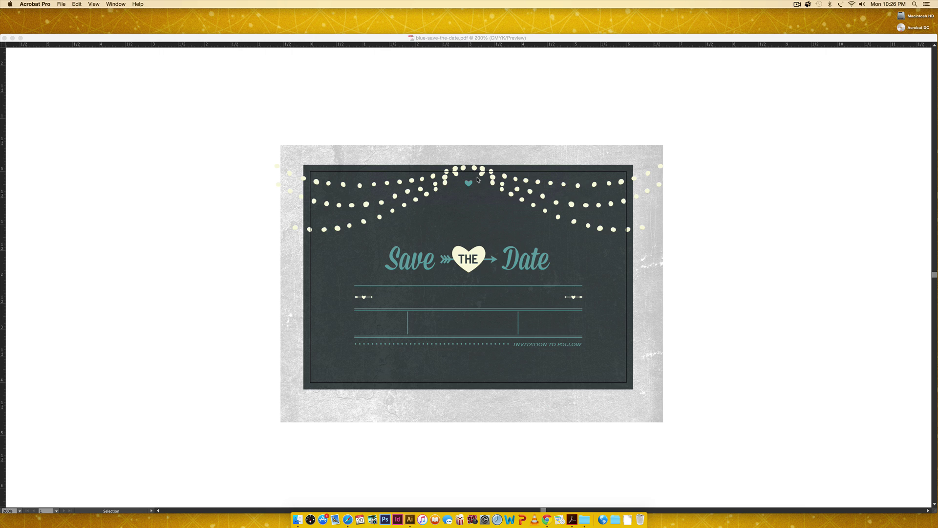
click(573, 520)
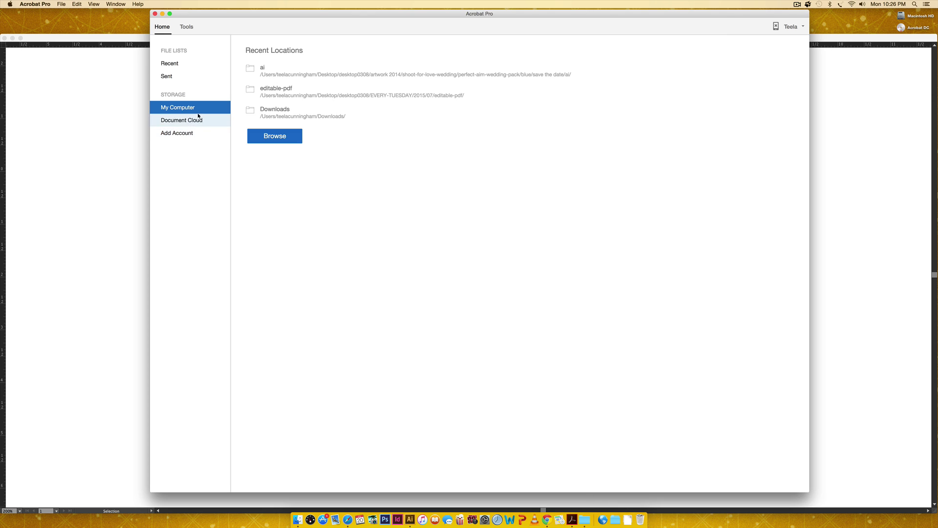
- Start a Prepare Form session on the blue-save-the-date.pdf file from the editable-pdf folder
click(186, 29)
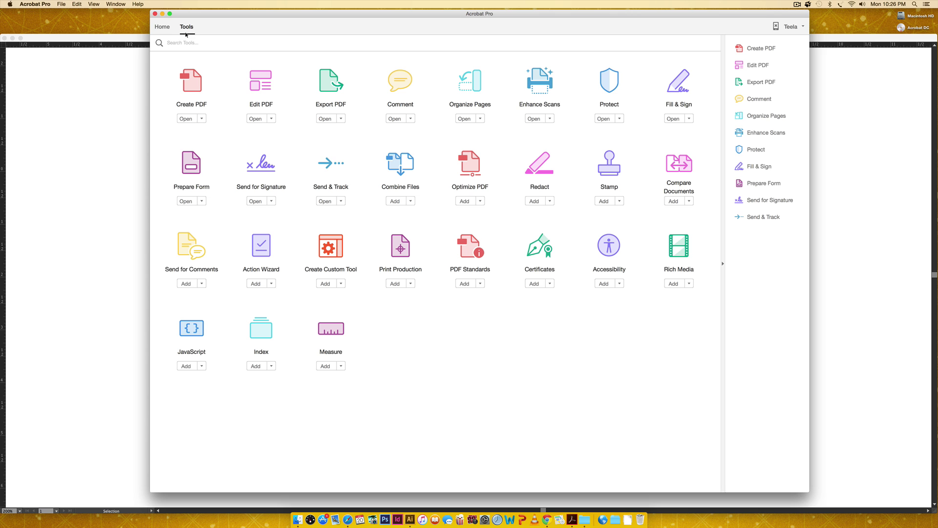
click(191, 167)
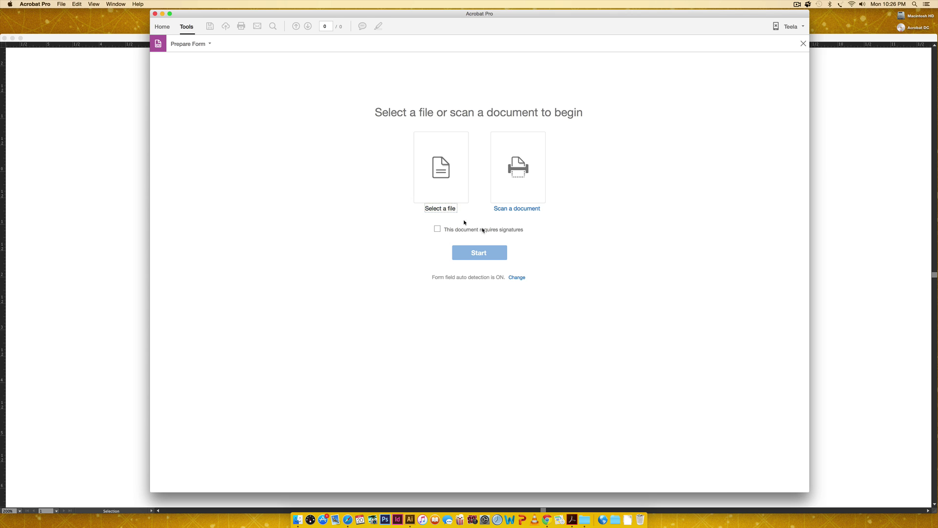
click(560, 125)
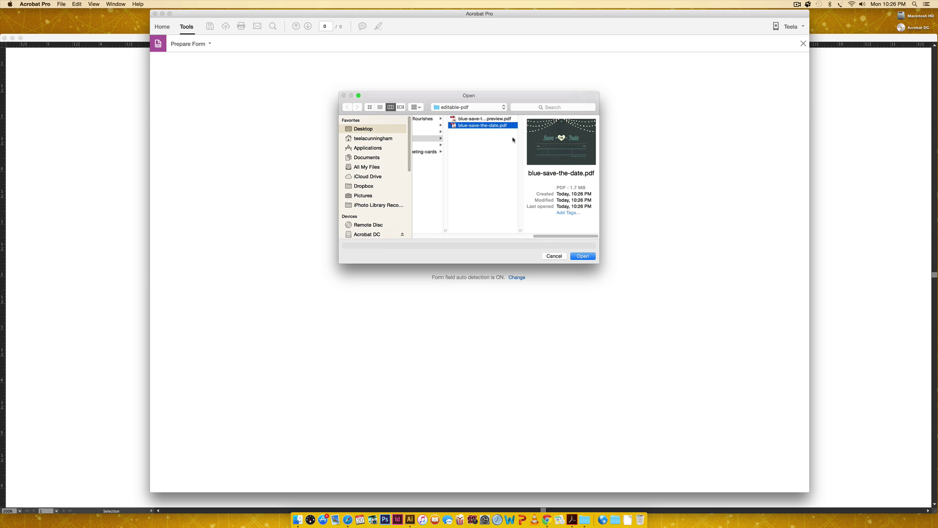
click(590, 256)
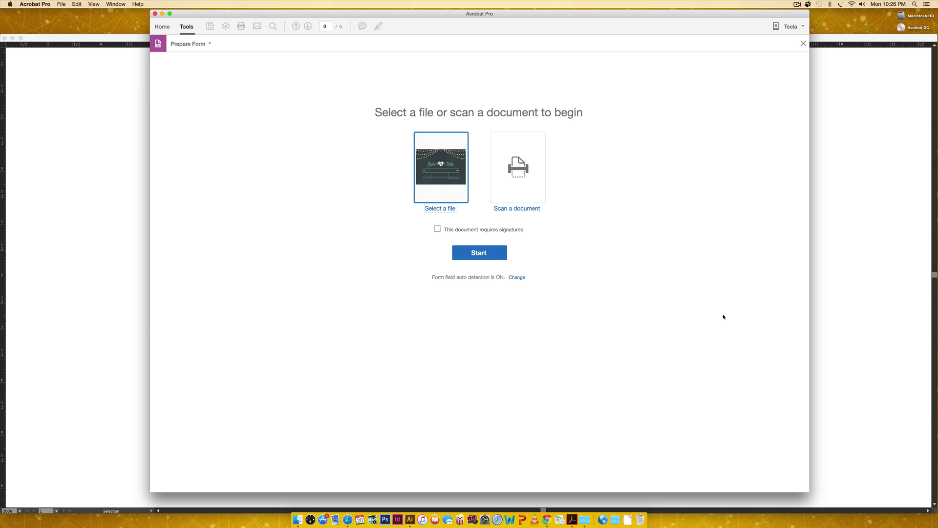
click(478, 265)
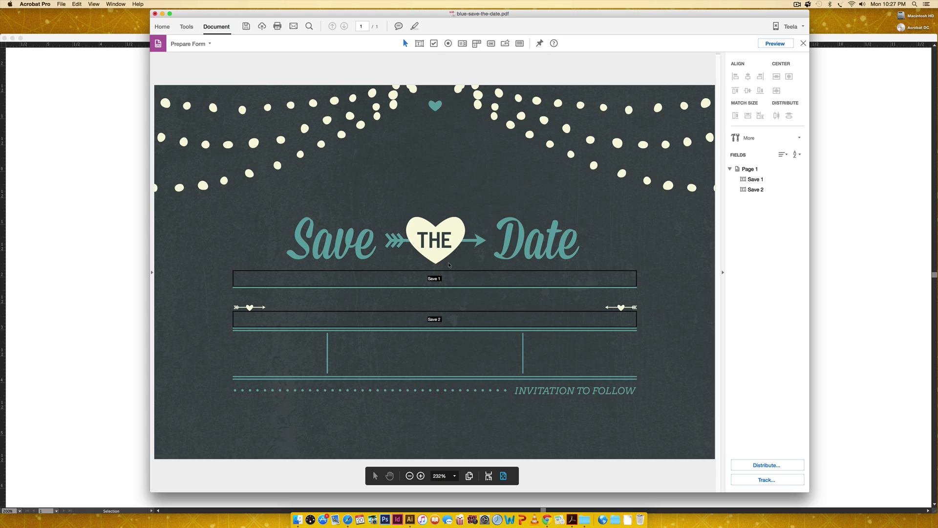
- Delete the two automatically detected form fields, Save 2 and Save 1, from the card
click(629, 284)
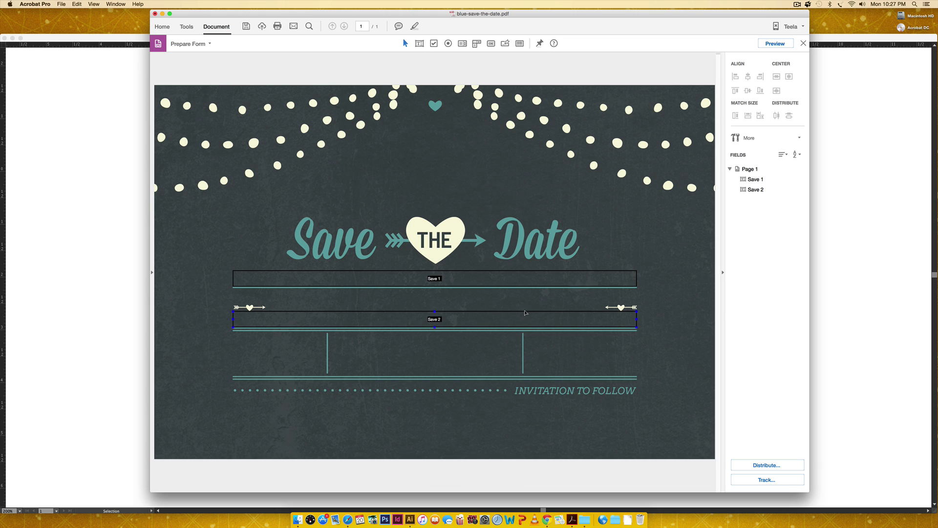
click(526, 313)
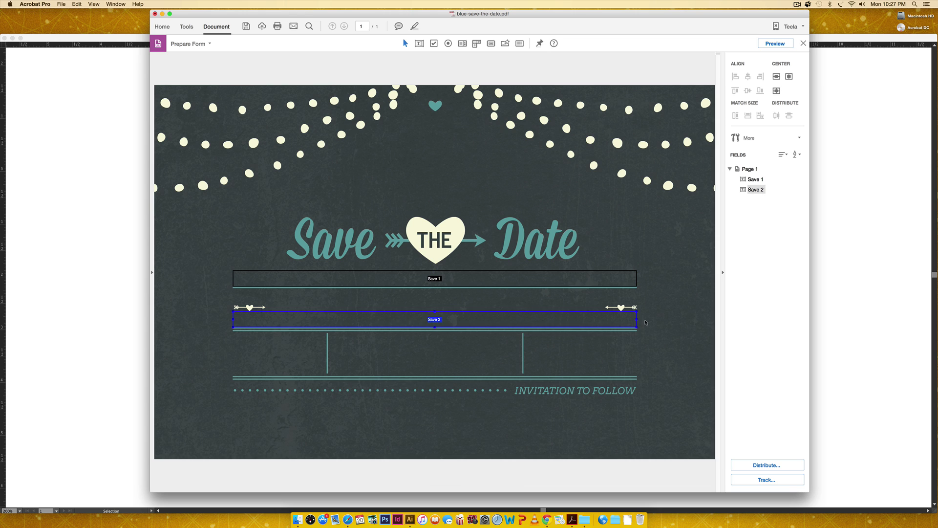
key(Delete)
click(607, 274)
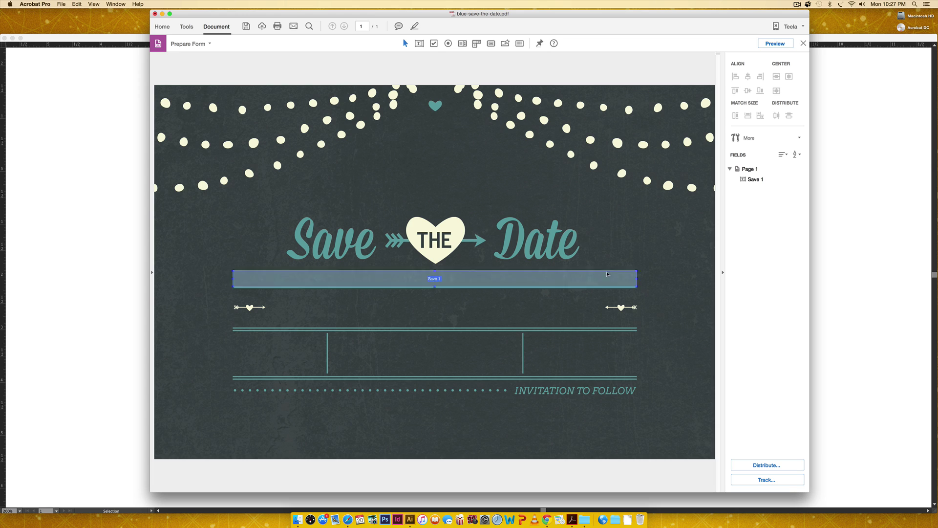
key(Delete)
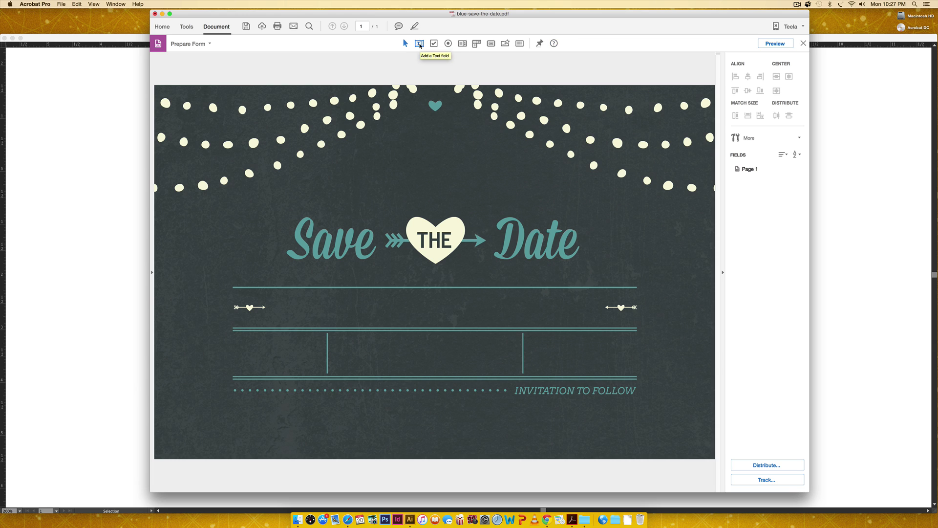
- Add a text field about 3.6 by 0.3 in between the two heart arrows, name it names, and set its font size to 11.25
click(420, 45)
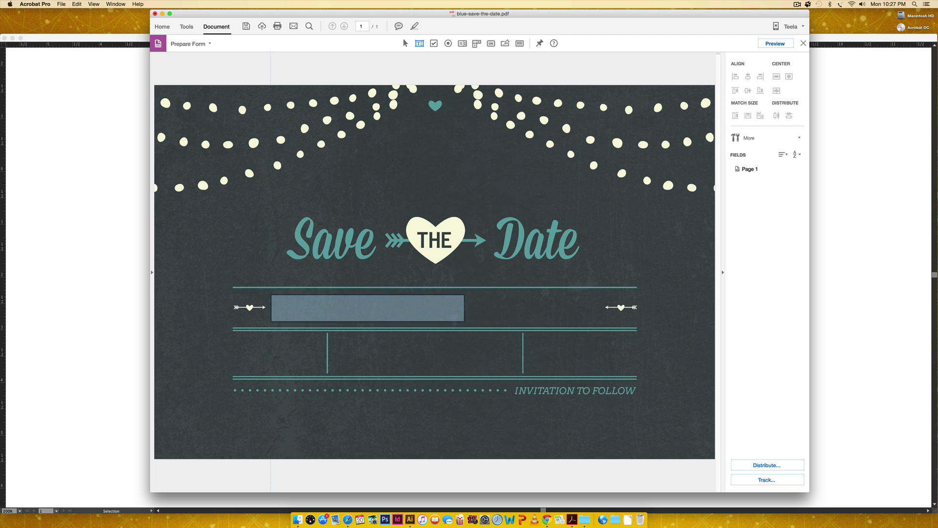
drag(269, 294, 602, 322)
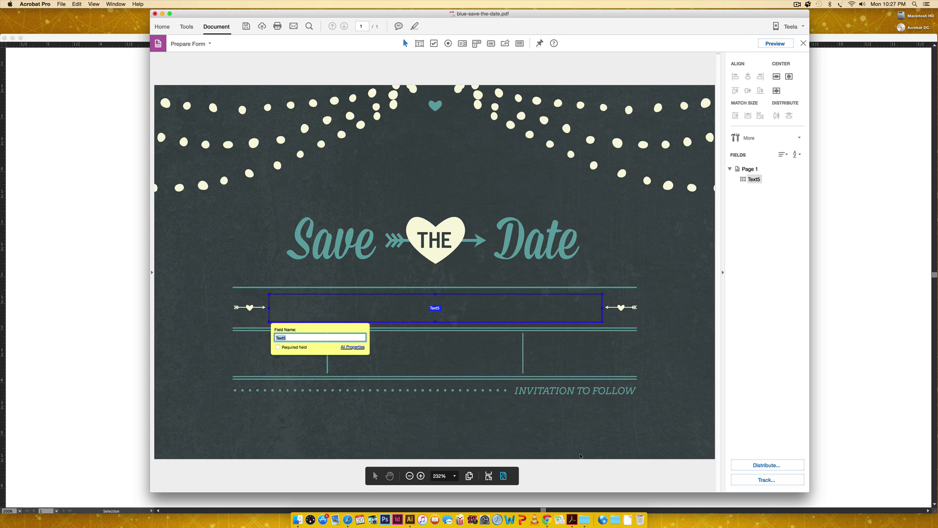
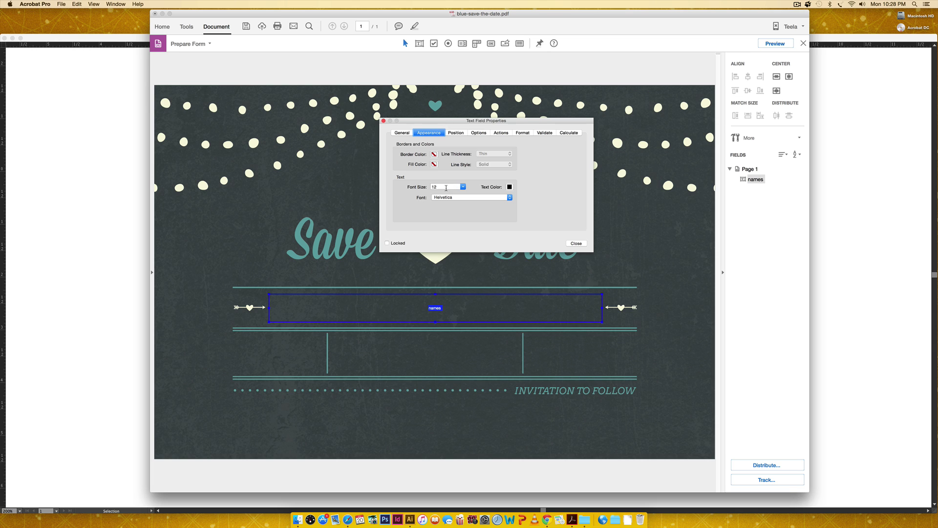
click(450, 186)
text(11.25)
- Set the names field's text color in CMYK to 48% cyan, 0% magenta, 19% yellow and 26% black
click(510, 186)
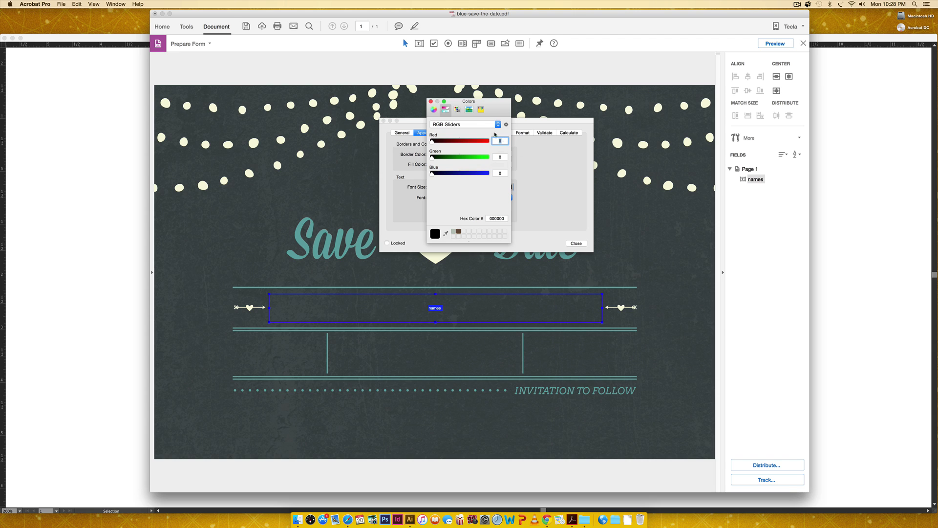
click(477, 126)
click(474, 133)
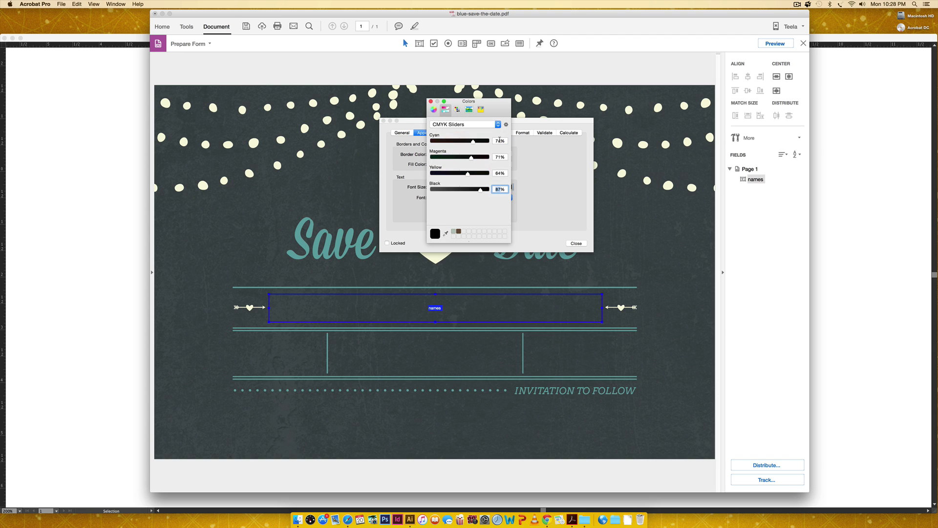
click(500, 140)
click(499, 141)
text(48)
click(499, 157)
text(0)
click(499, 173)
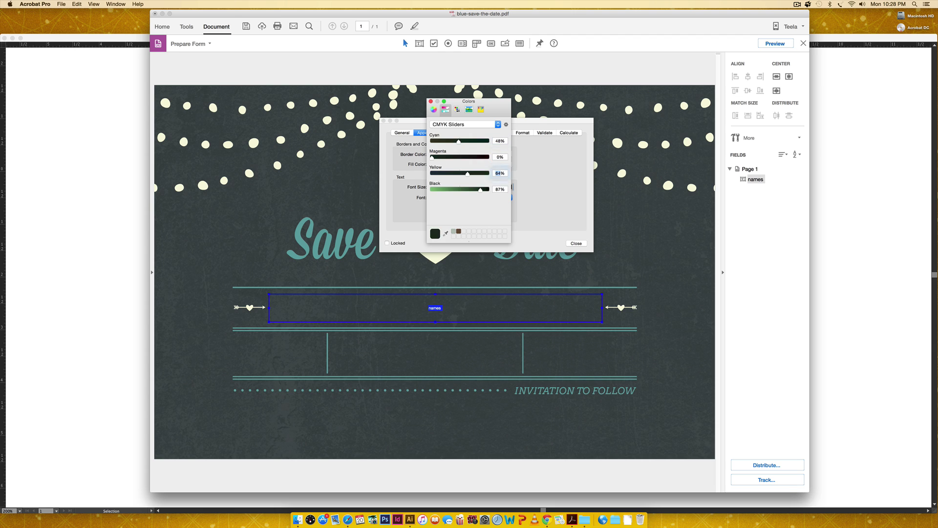
text(19)
click(499, 189)
text(26)
key(Return)
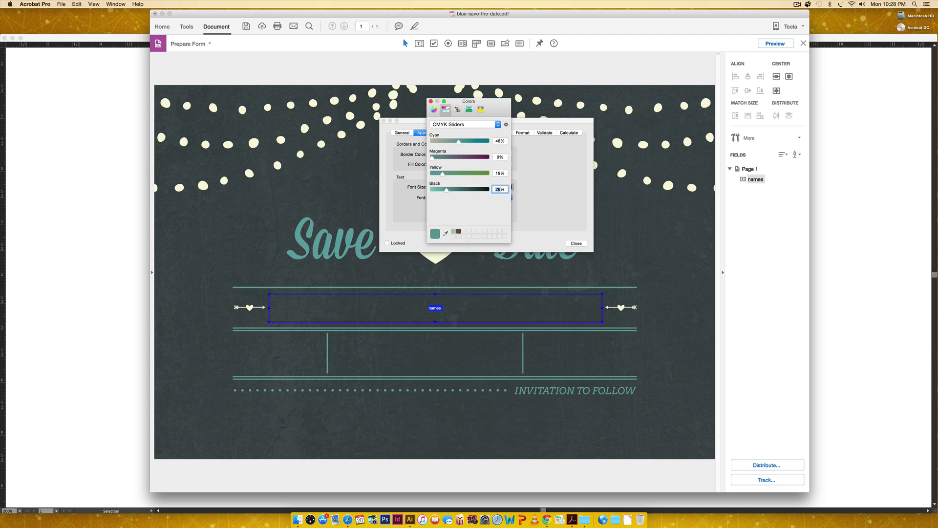
click(431, 101)
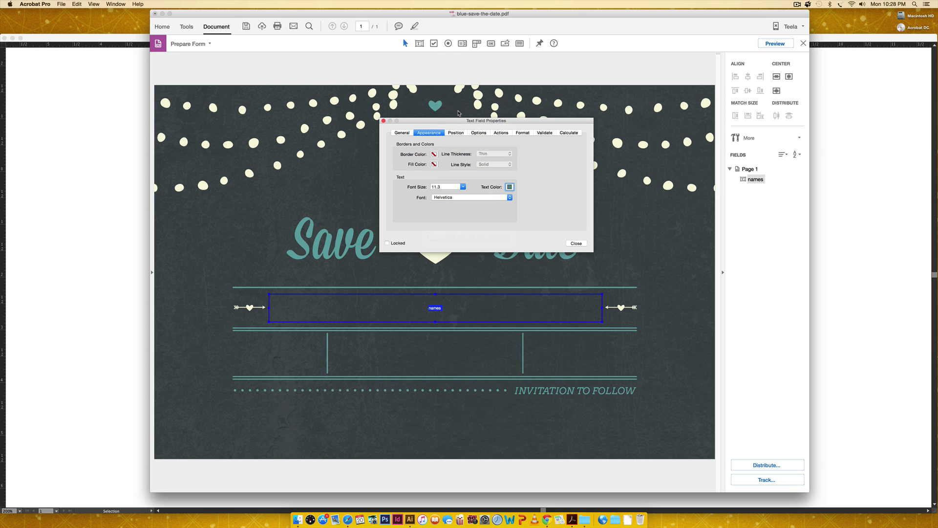
- Set the names field's font to Arvo
click(457, 198)
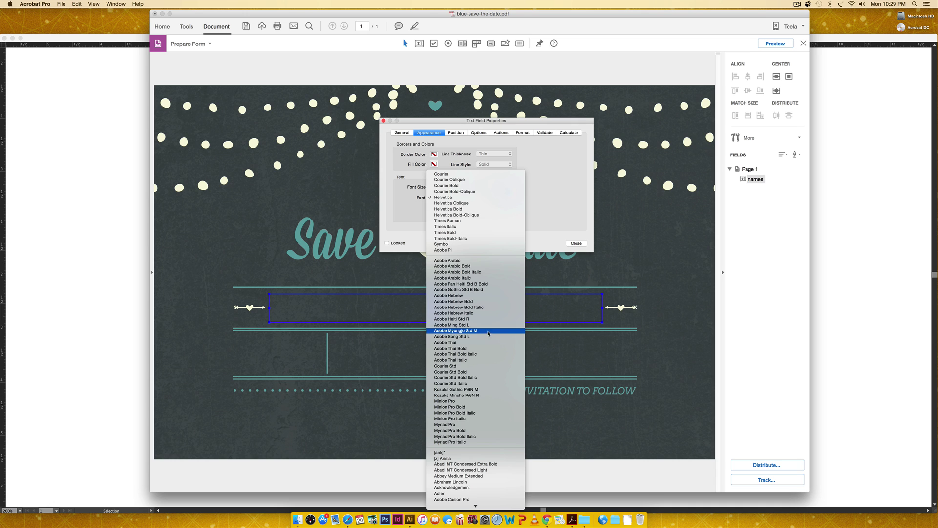
scroll(487, 336, down, 10)
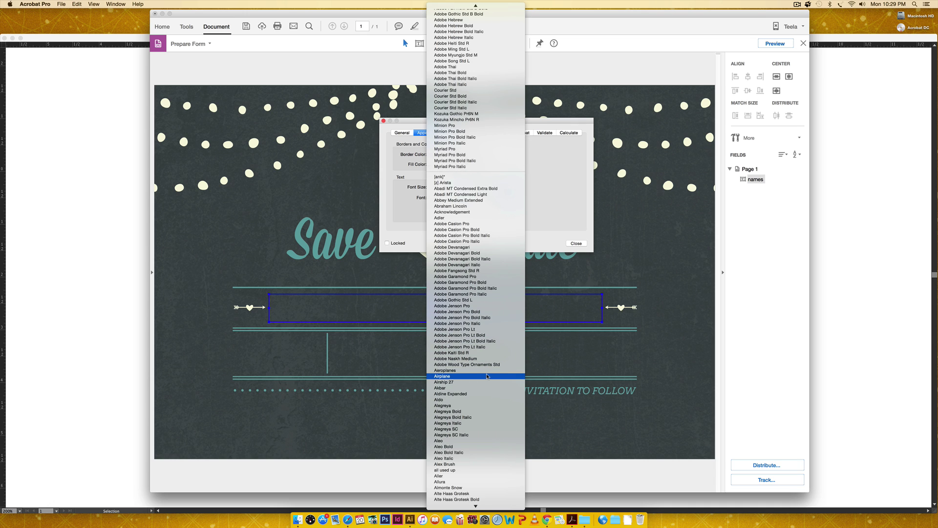
scroll(487, 376, down, 4)
scroll(487, 376, down, 9)
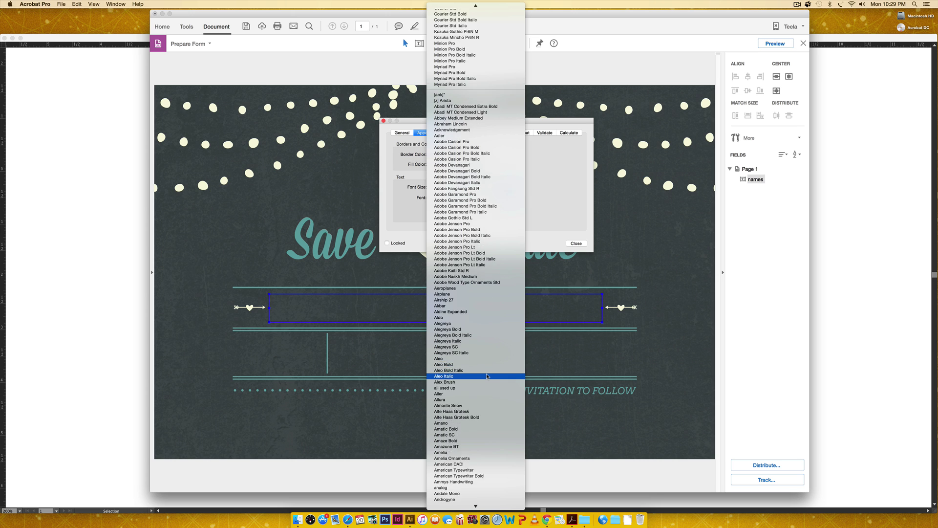
scroll(486, 376, down, 8)
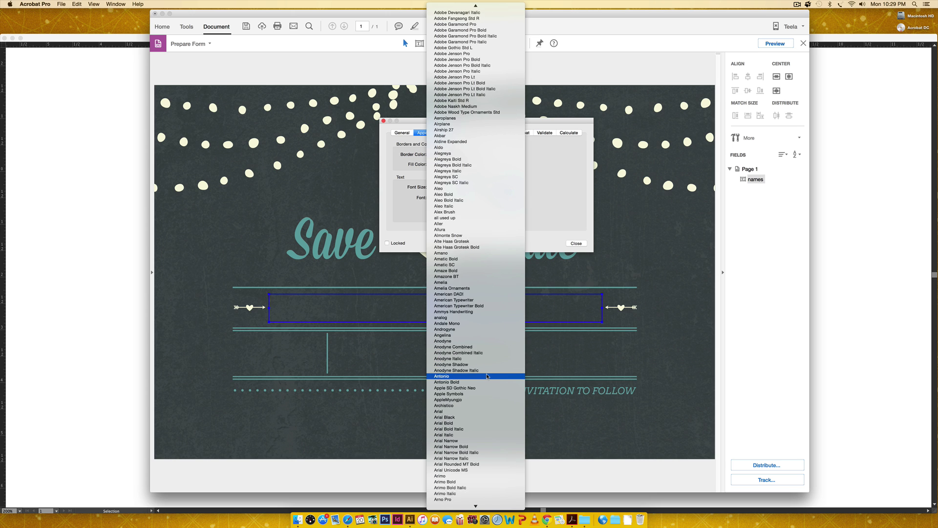
scroll(487, 376, down, 16)
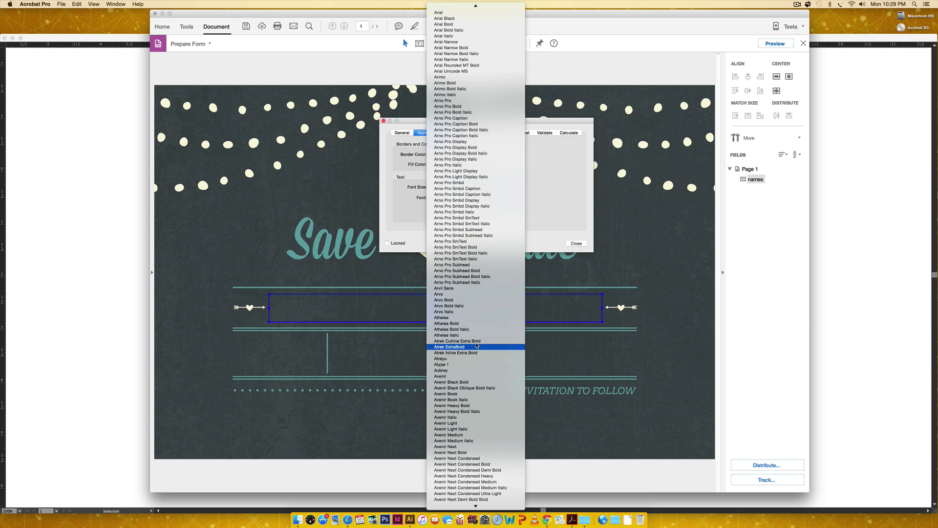
click(569, 340)
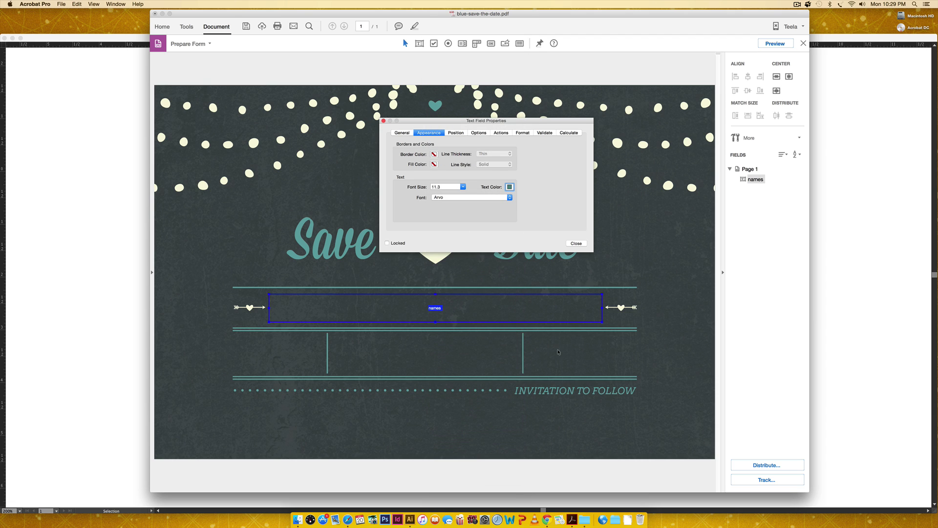
- Set the names field's text alignment to Center
click(457, 133)
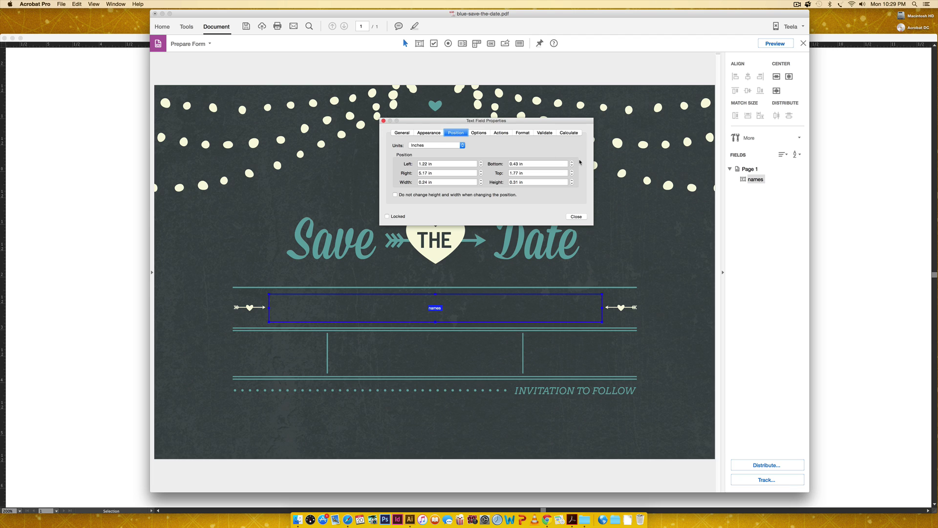
click(478, 133)
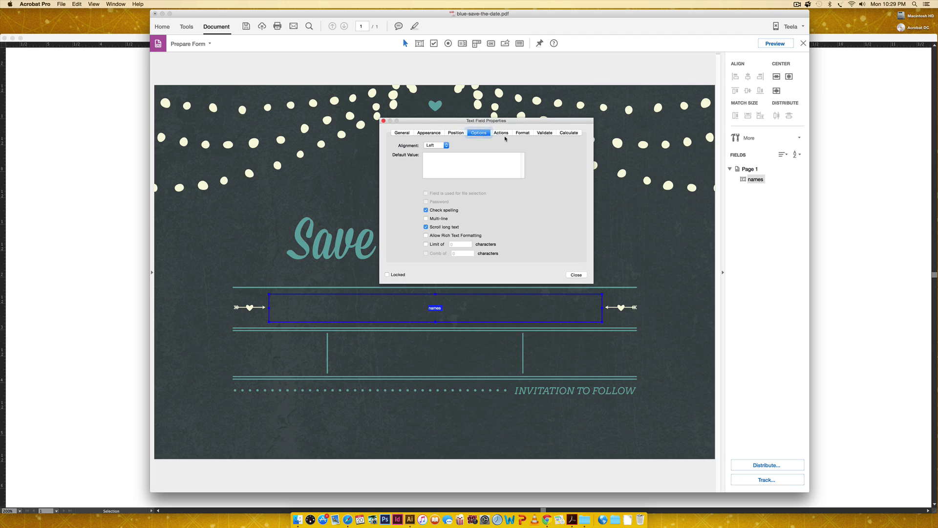
click(433, 146)
click(436, 153)
- Review the names field's action, format, validation, calculation, general, appearance, position and alignment settings, and close its properties
click(505, 135)
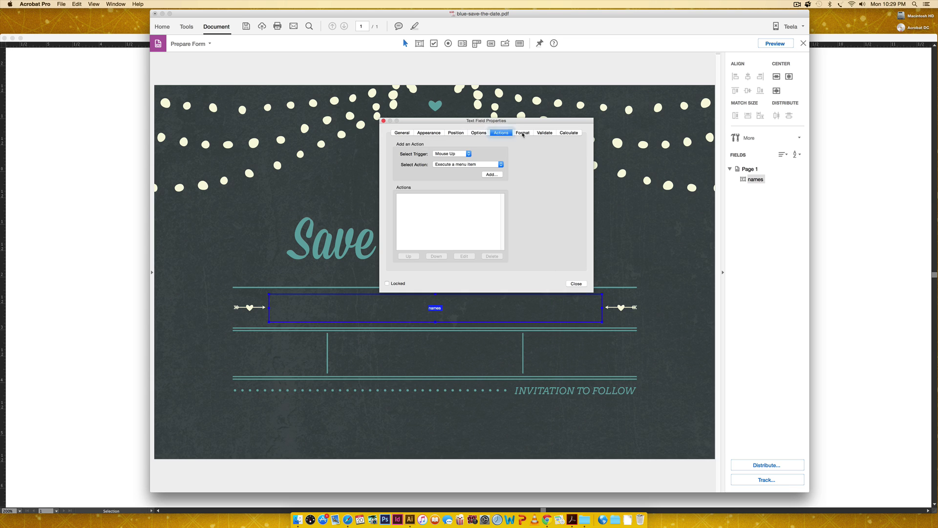
click(523, 134)
click(546, 133)
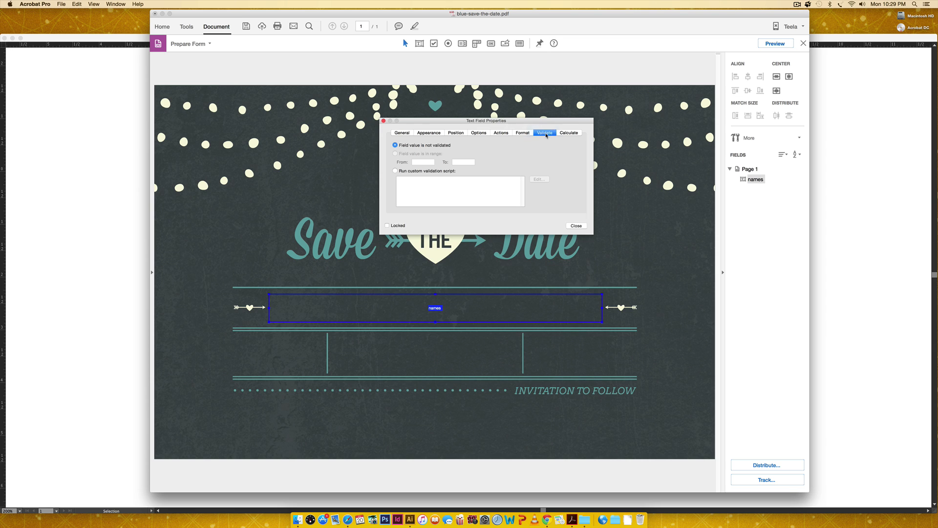
click(570, 133)
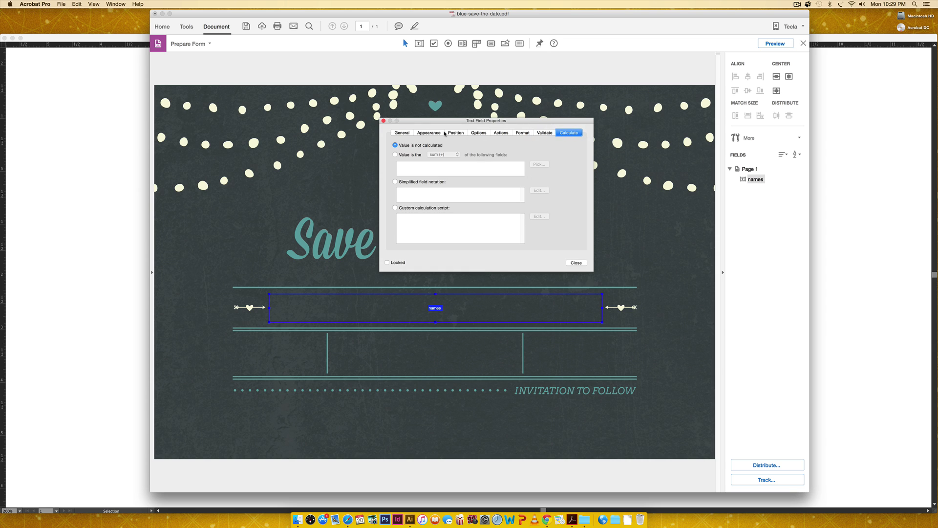
click(401, 134)
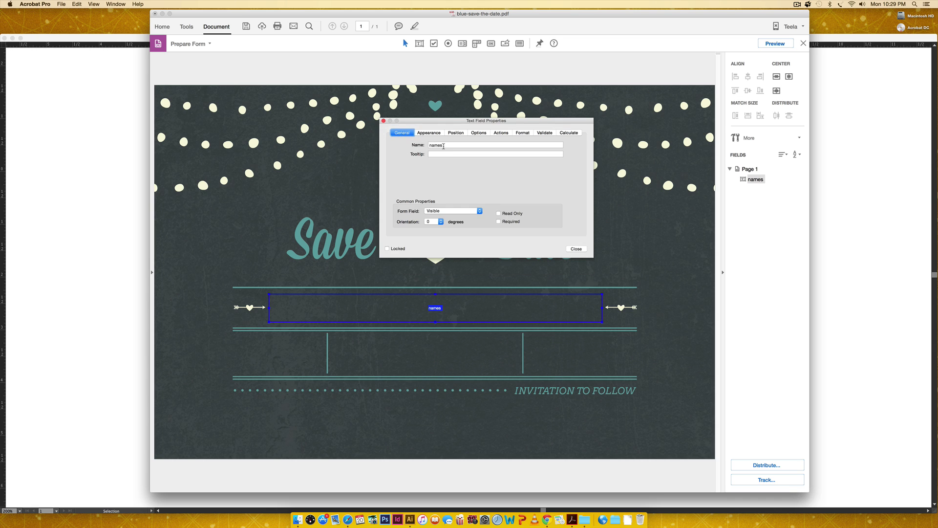
click(428, 133)
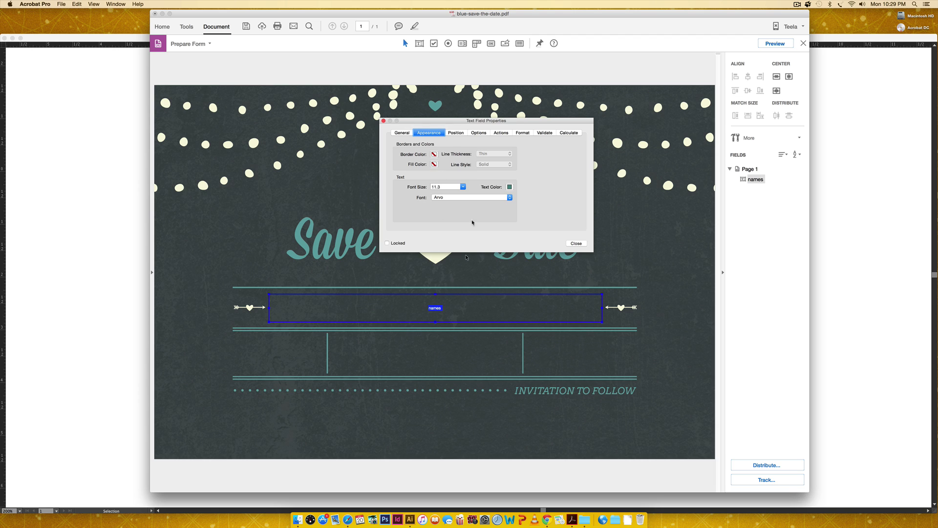
click(455, 133)
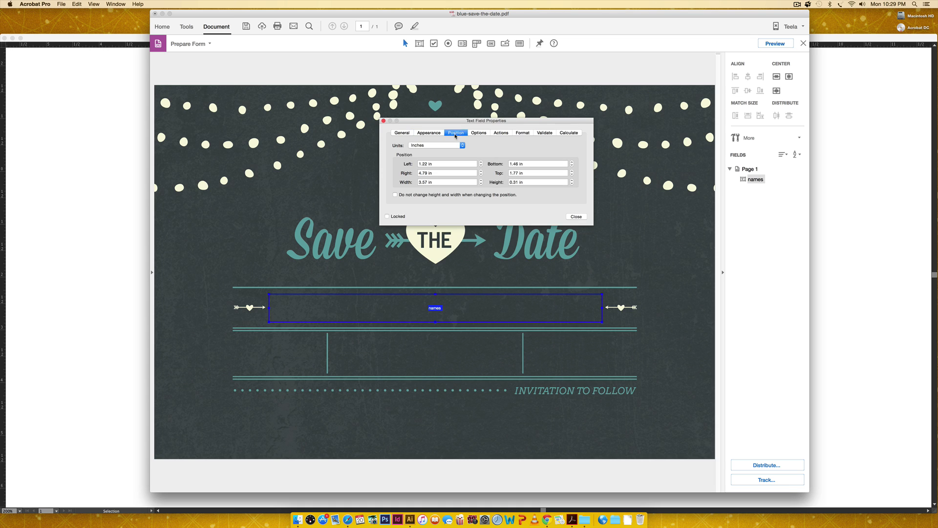
click(479, 133)
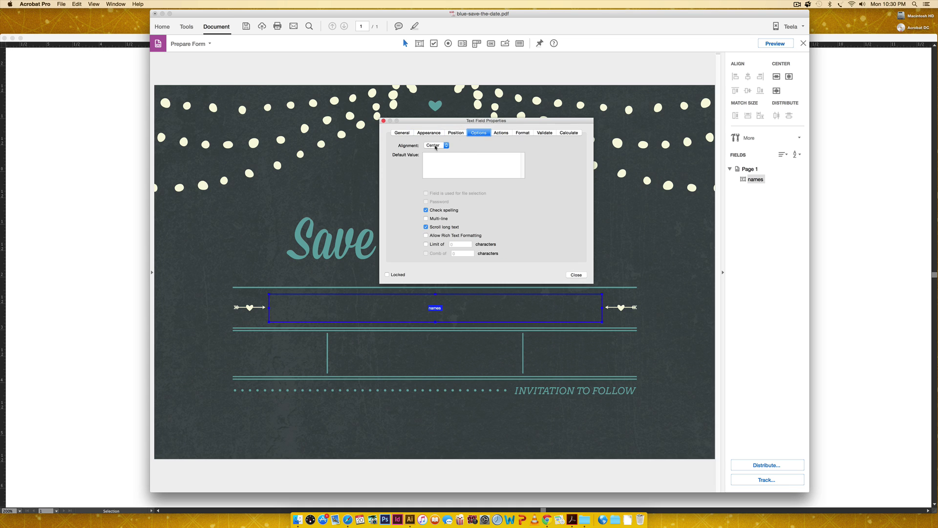
click(577, 275)
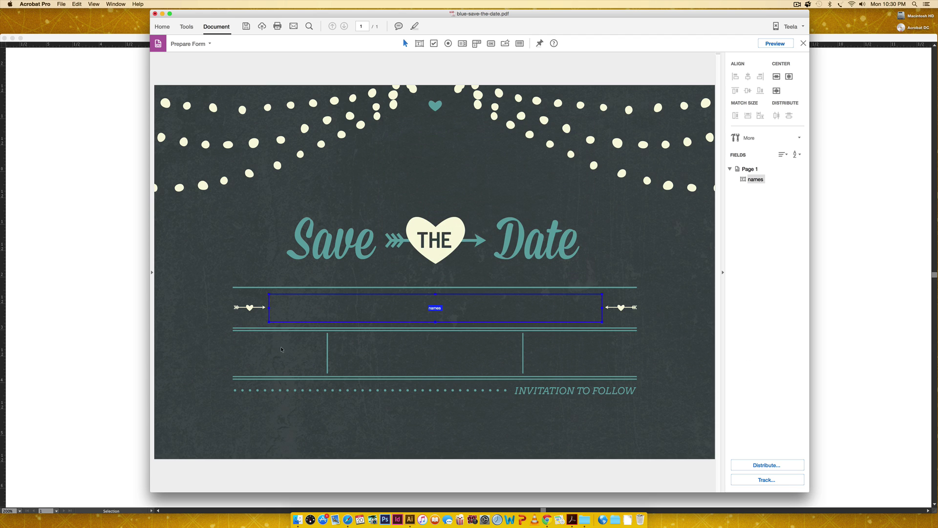
- Add a text field in the upper part of the card's left cell, name it venue title 1, and open its properties
click(419, 43)
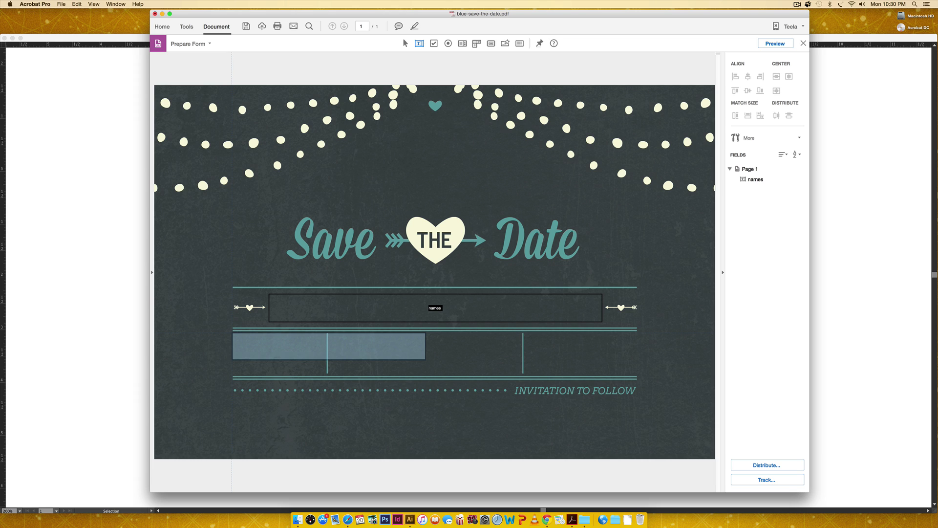
drag(232, 332, 326, 354)
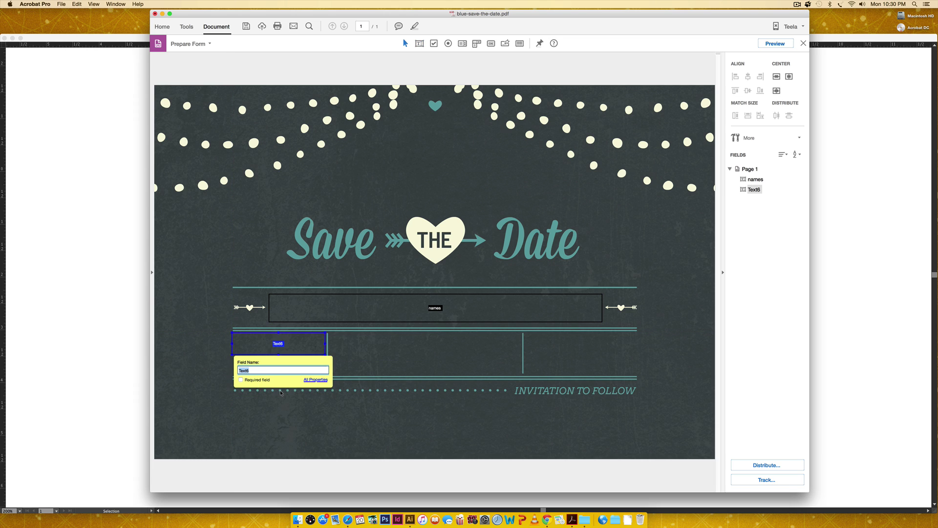
text(venue title 1)
click(316, 380)
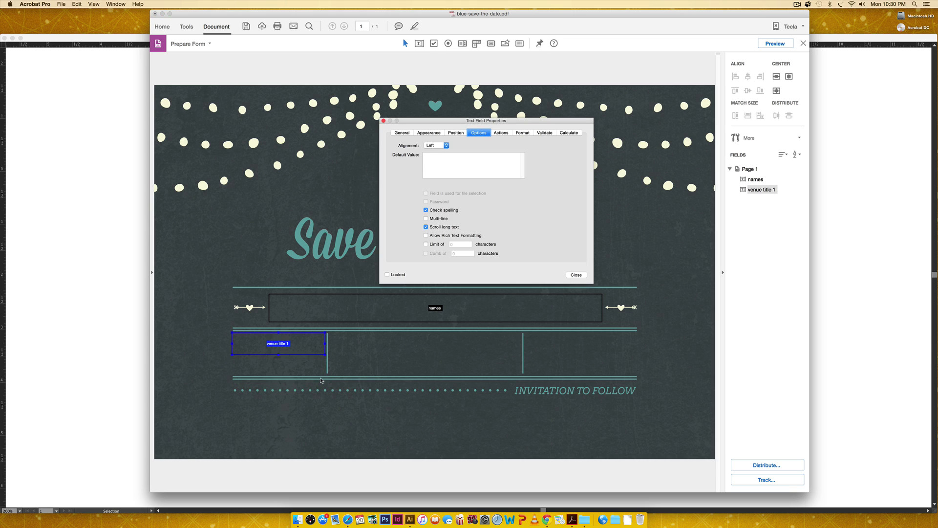
- Set the venue title 1 field's text alignment to Center and its font size to 15
click(436, 146)
click(433, 158)
click(431, 146)
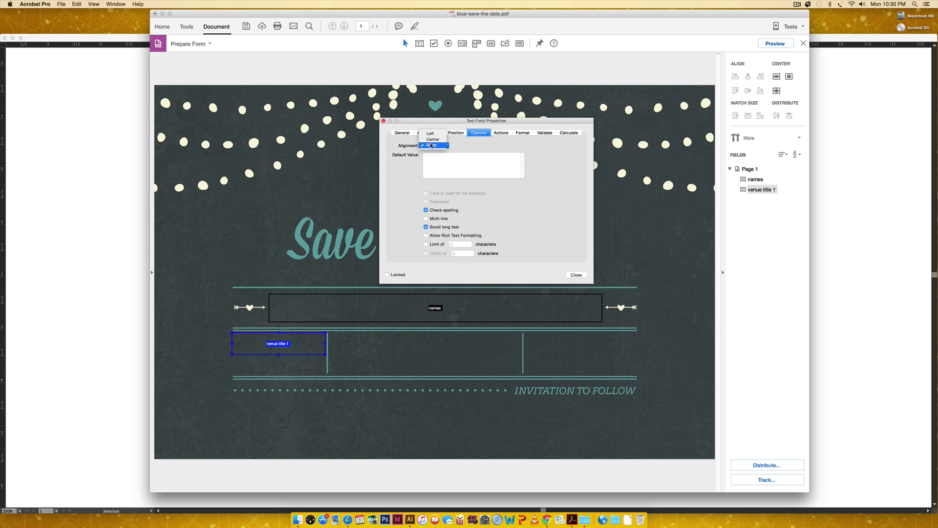
click(431, 146)
click(428, 133)
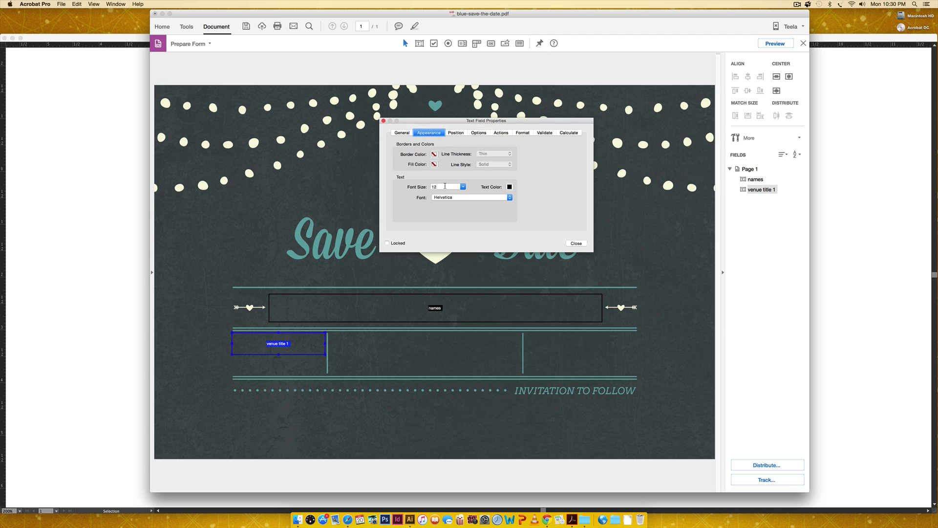
double_click(445, 187)
text(1)
- Open the venue title 1 field's text color for editing with CMYK sliders
click(509, 188)
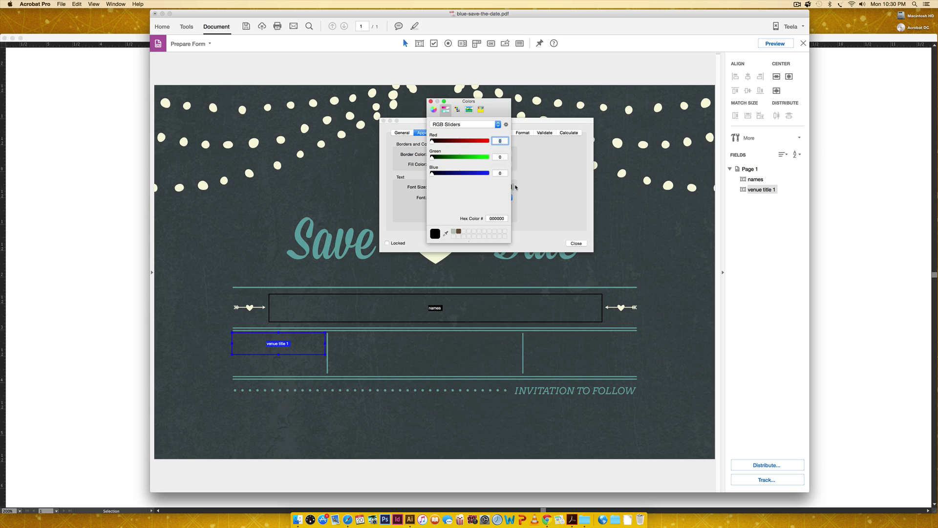
click(481, 124)
click(468, 132)
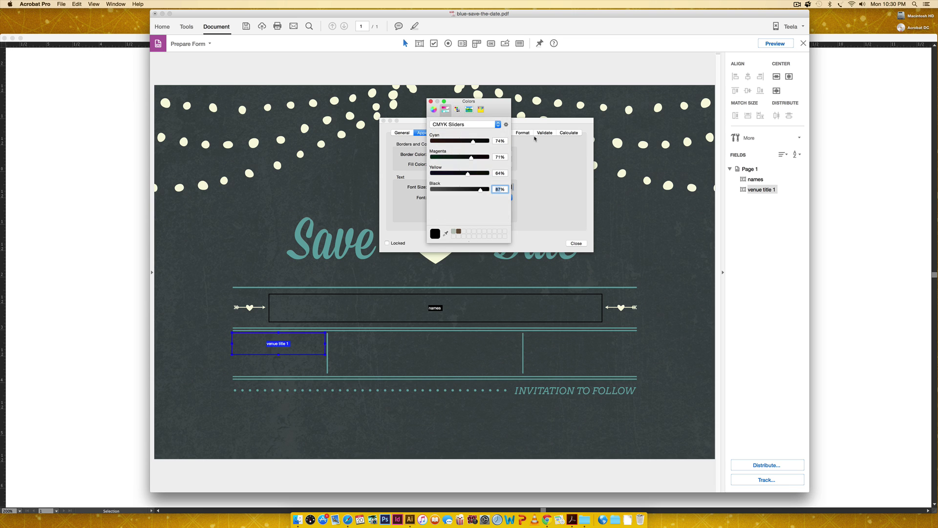
text(2)
key(Tab)
text(0)
key(Tab)
text(15)
key(Tab)
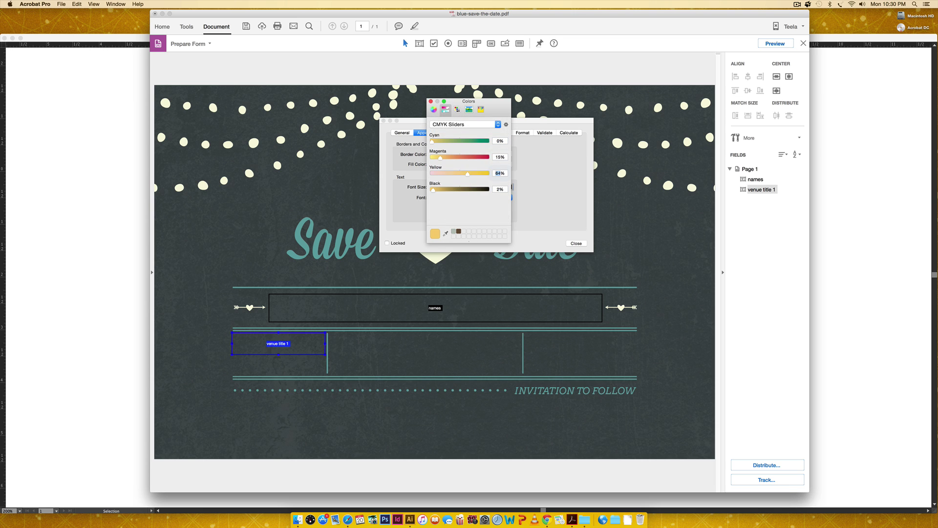
- Set the venue title 1 field's text color to 2% cyan, 0% magenta, 15% yellow and 1% black
click(498, 141)
text(2)
key(Tab)
text(0)
key(Tab)
text(15)
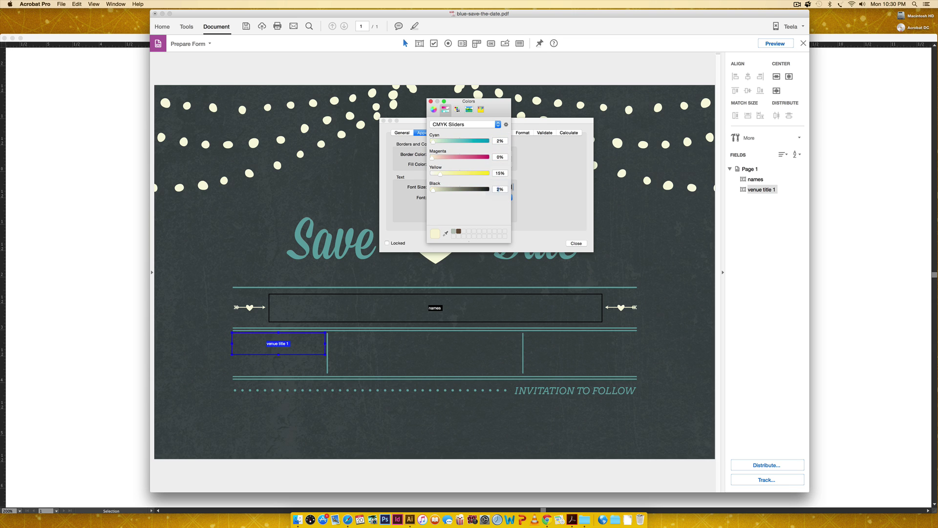
key(Tab)
text(1)
click(430, 102)
- Set the venue title 1 field's font to Roadway and close its properties
click(457, 198)
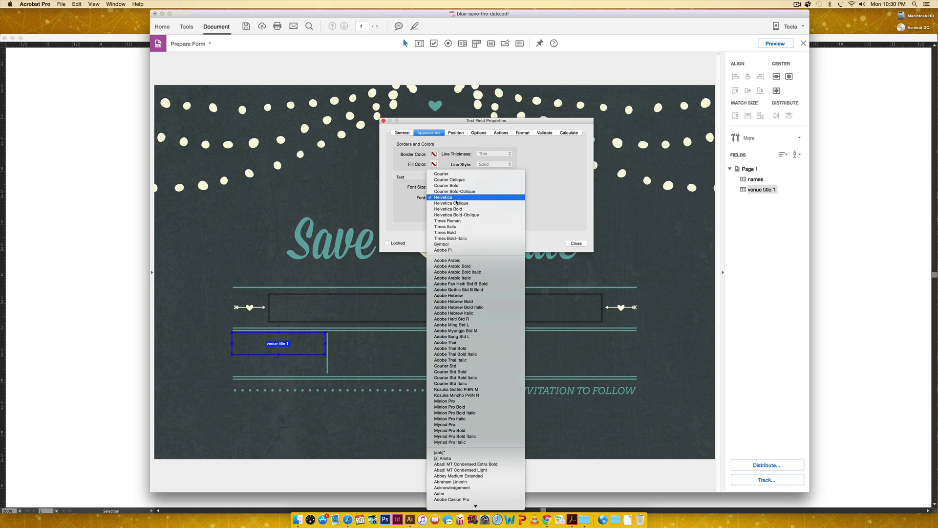
scroll(476, 264, down, 15)
scroll(481, 272, up, 10)
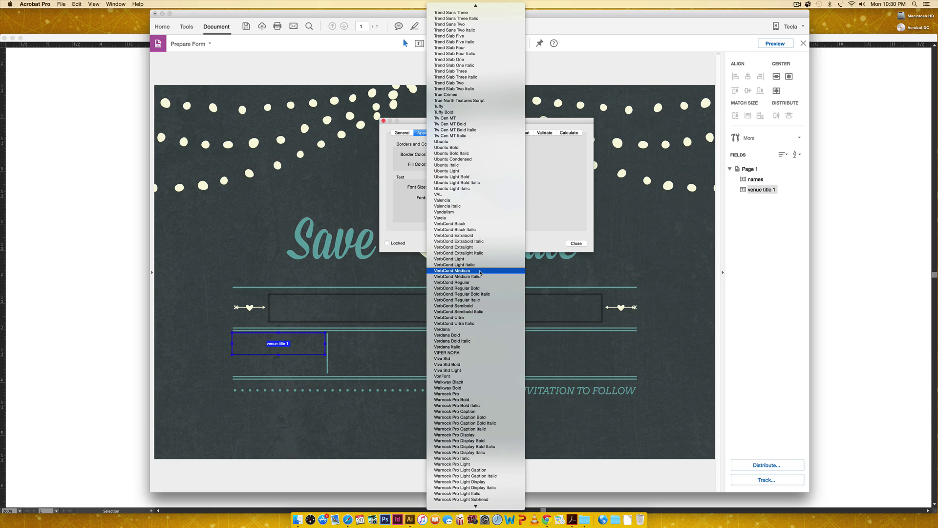
scroll(481, 273, up, 10)
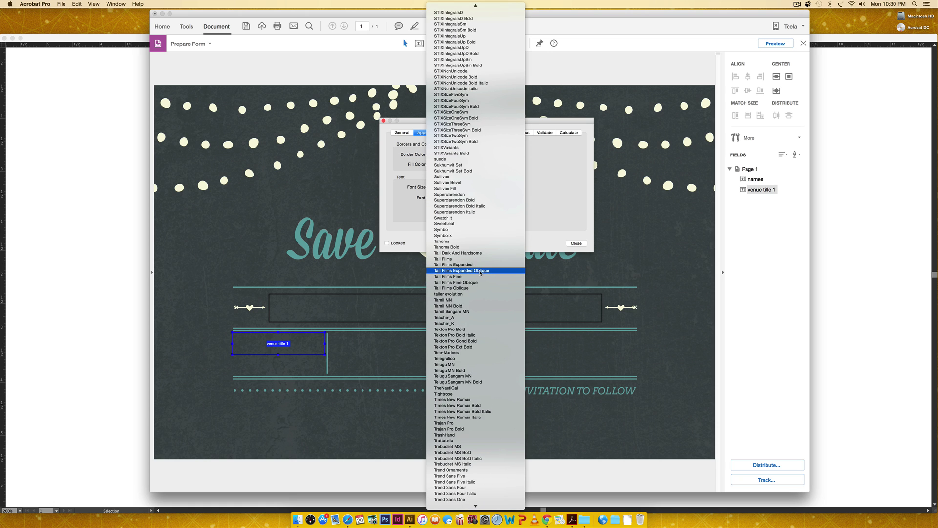
scroll(480, 272, up, 10)
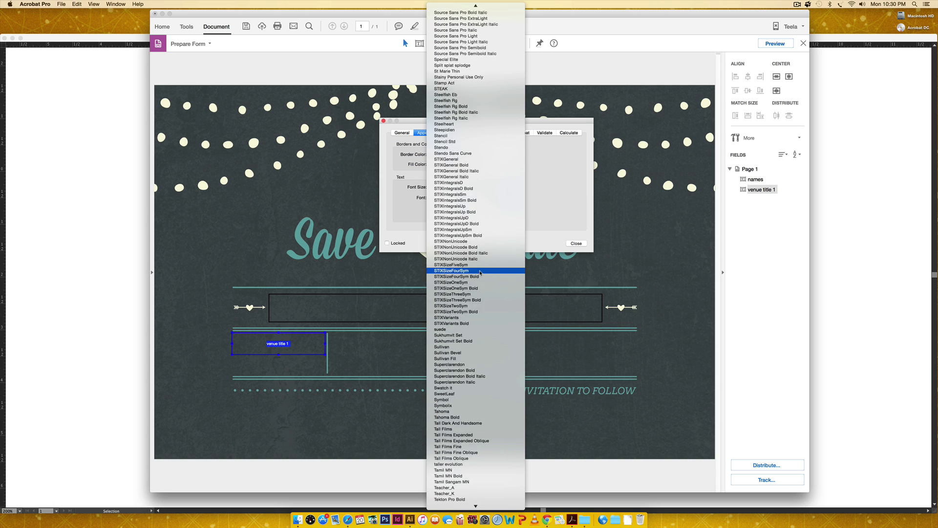
scroll(481, 273, up, 13)
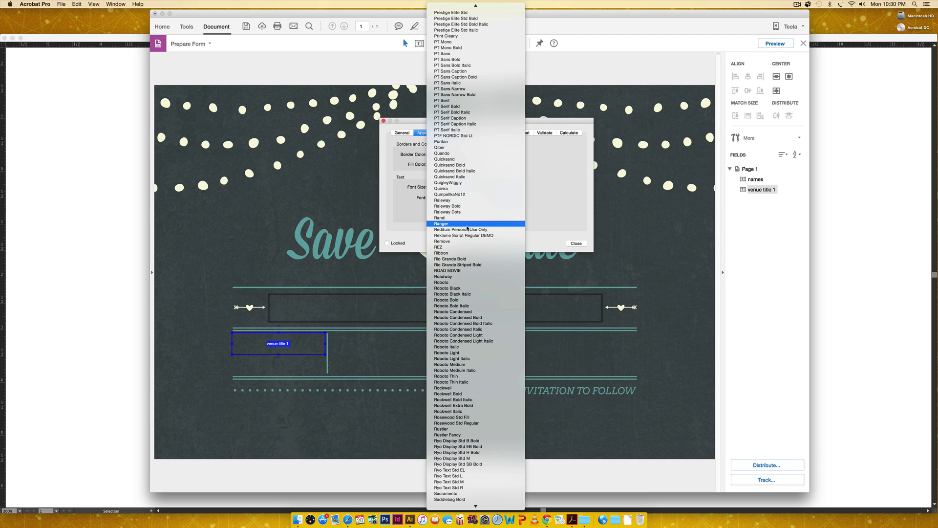
click(466, 276)
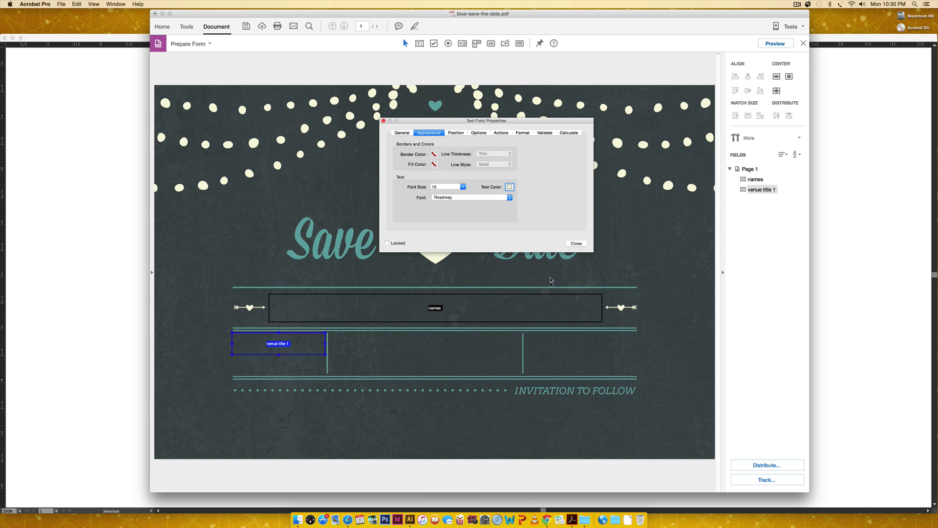
click(577, 243)
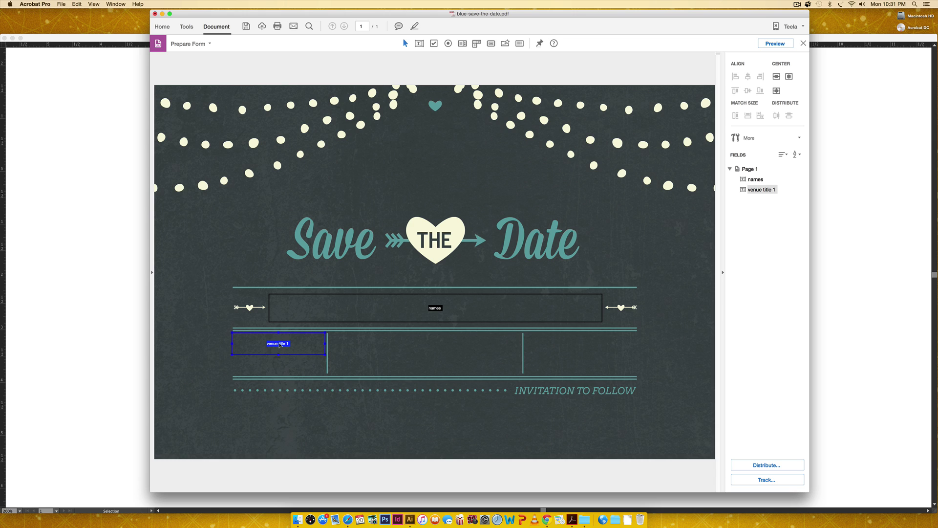
- Duplicate the venue title 1 field directly below itself and rename the copy venue title 2
drag(281, 345, 286, 370)
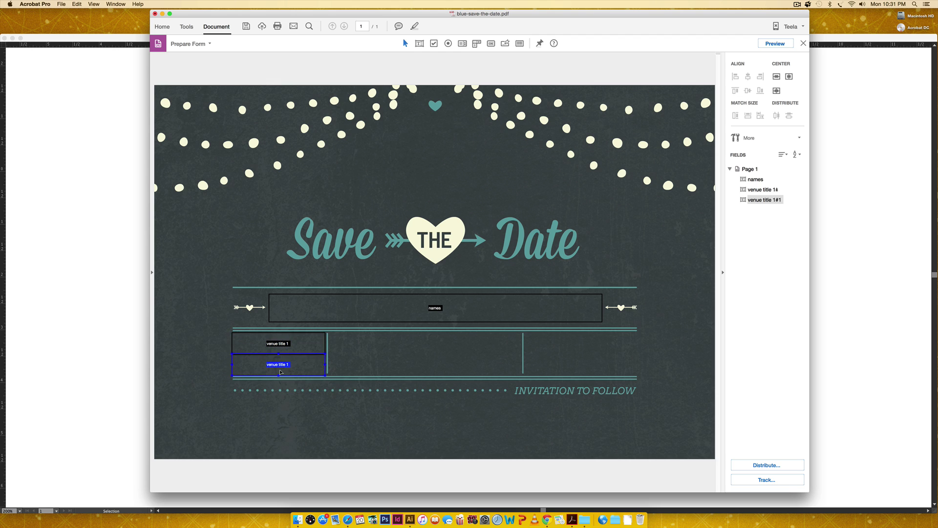
double_click(283, 367)
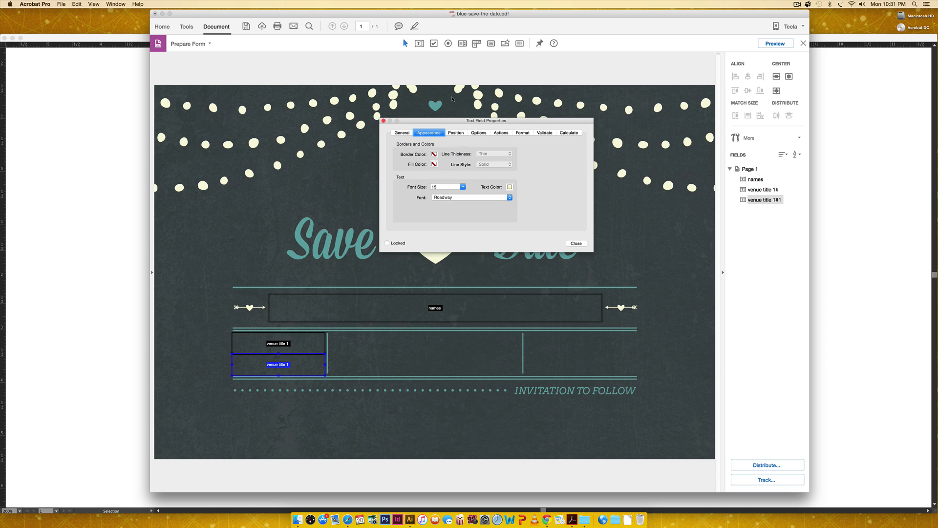
click(405, 133)
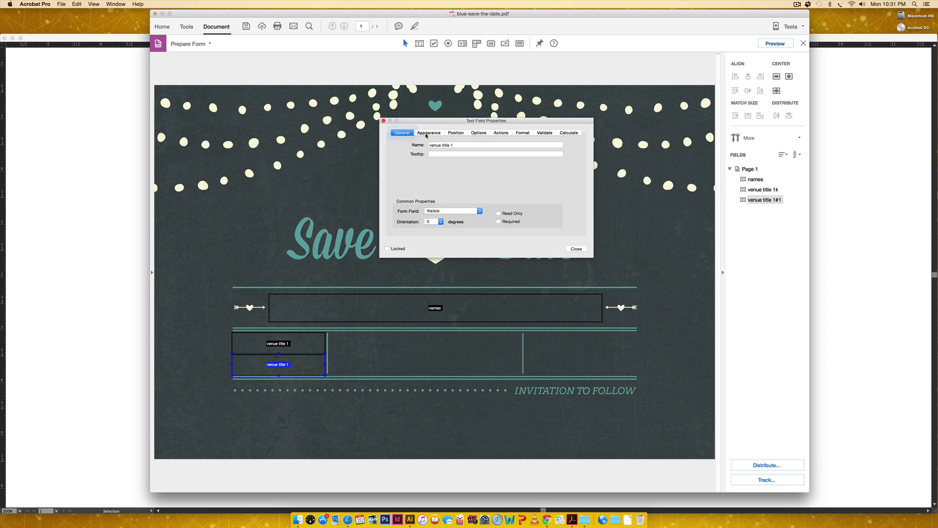
double_click(451, 145)
key(BackSpace)
key(BackSpace)
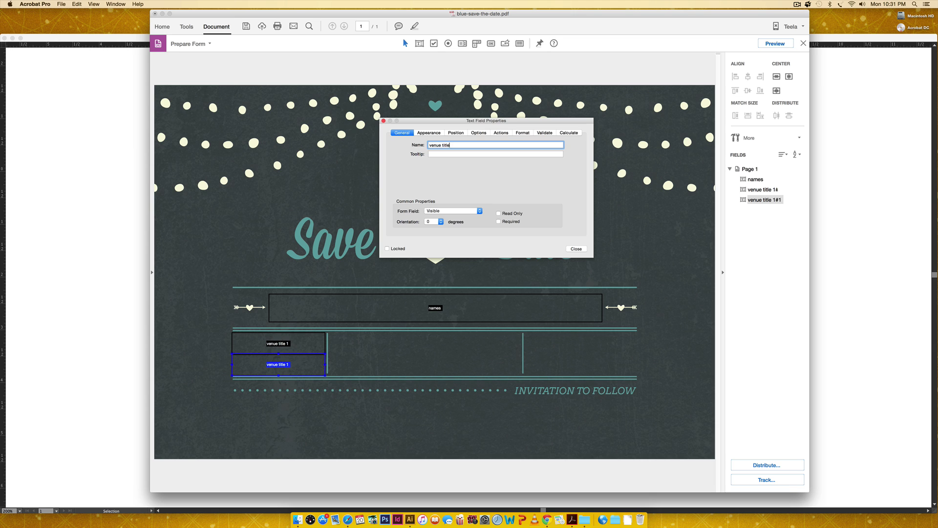
- Set the venue title 2 field's font size to 19.8, check its alignment, and close its properties
click(429, 133)
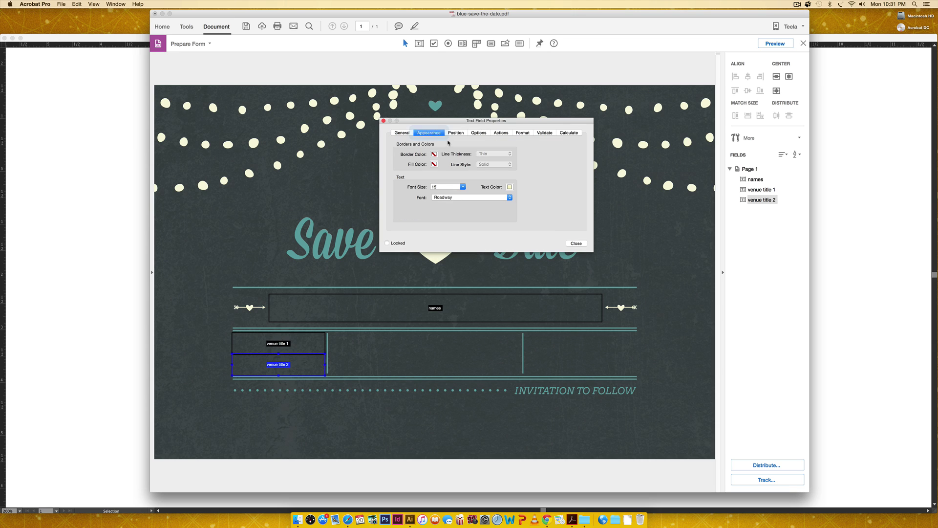
text(19.7)
click(480, 134)
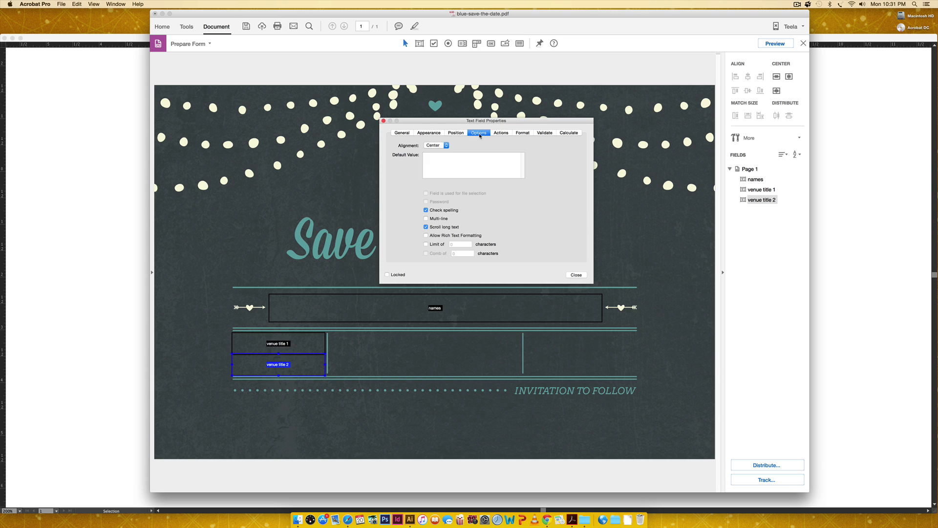
click(575, 274)
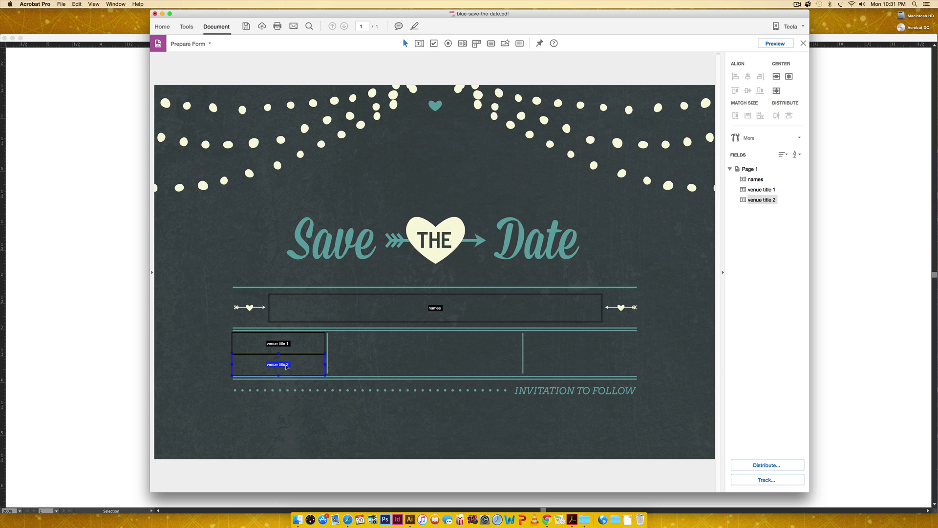
- Copy the venue title 2 field into the card's middle cell as a field named date, sized to fill the cell
drag(287, 367, 523, 346)
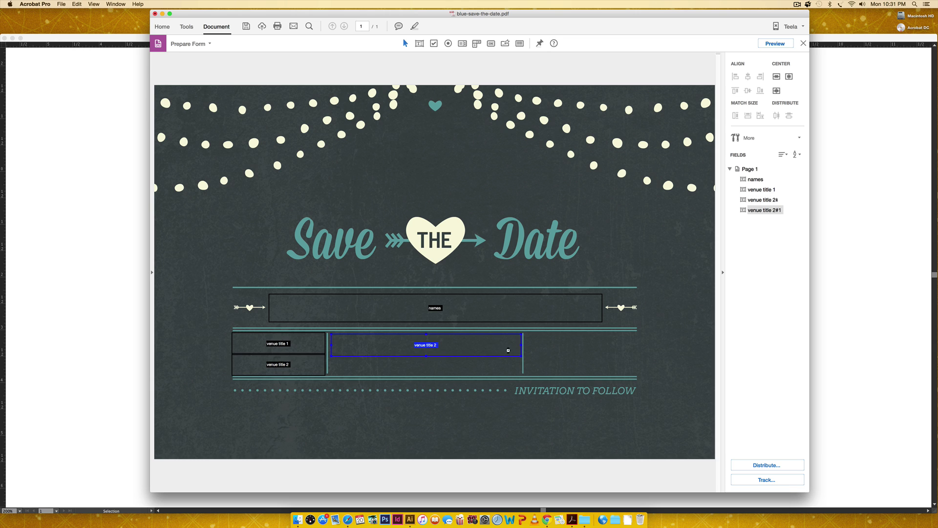
drag(427, 356, 423, 373)
double_click(433, 358)
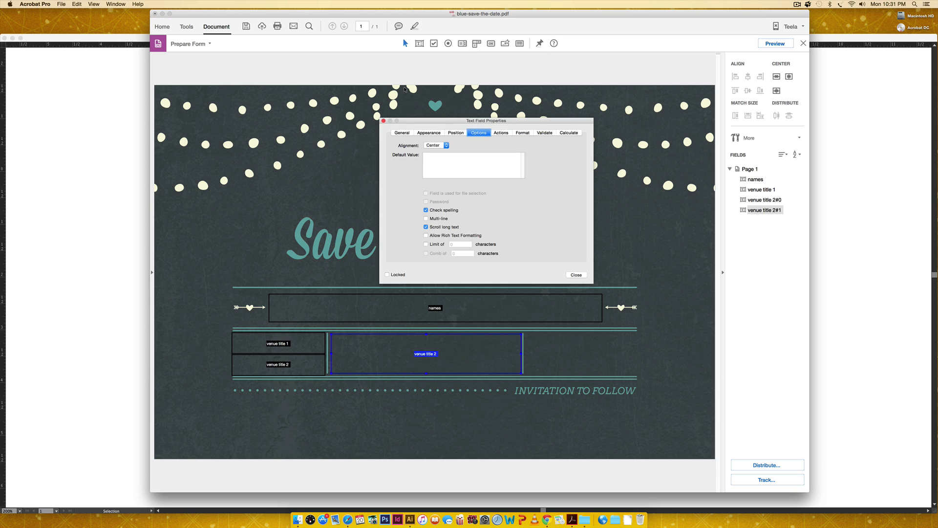
click(402, 133)
triple_click(467, 146)
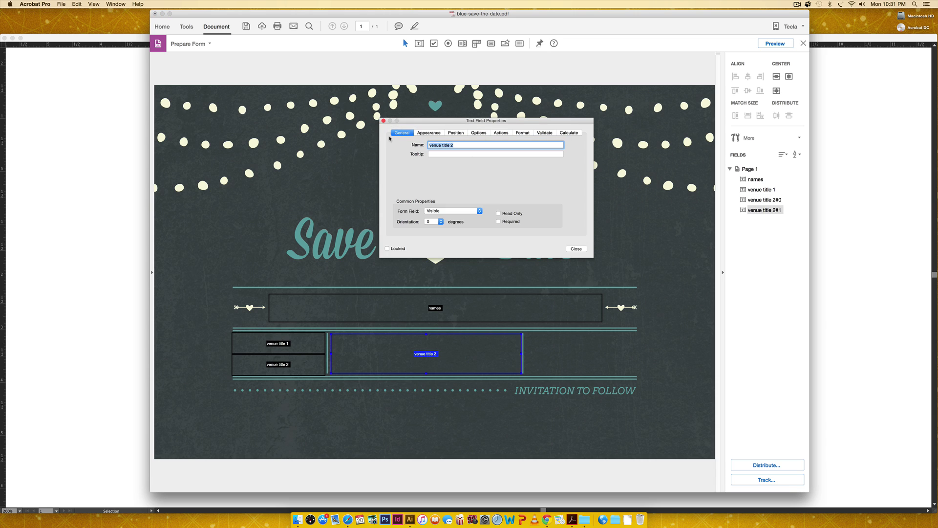
text(date)
- Set the date field's font size to 24, check its alignment, and close its properties
click(431, 133)
double_click(449, 186)
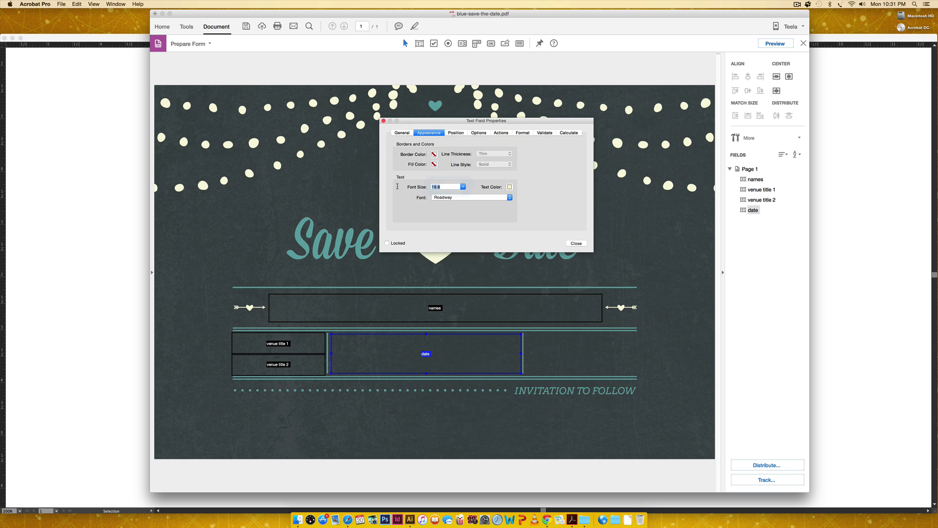
text(24)
click(479, 133)
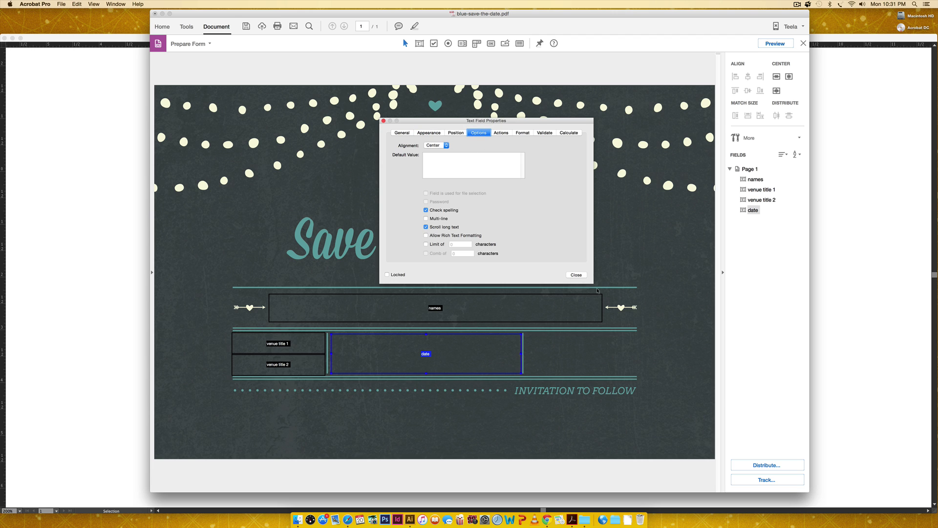
click(577, 275)
- Switch to Illustrator to check the text settings of the ALEX BAY line, and return to Acrobat
shift+click(254, 357)
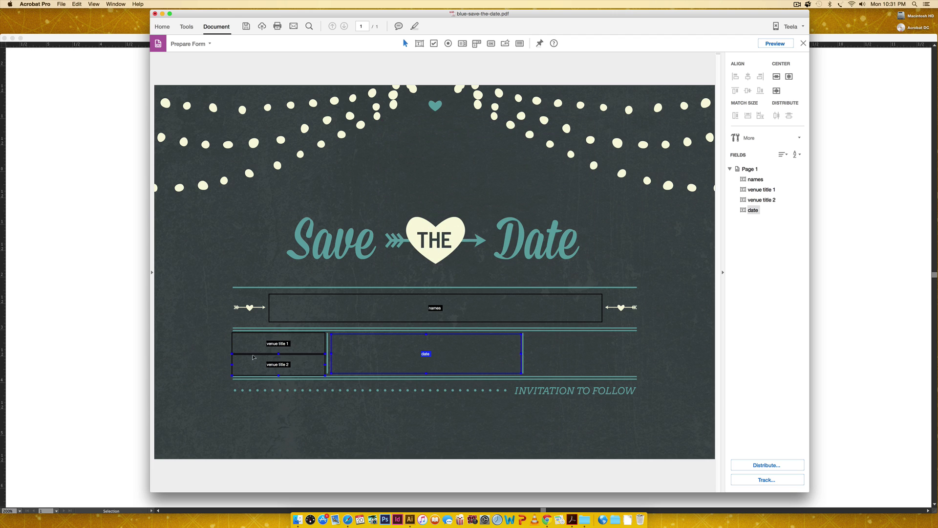
shift+click(291, 372)
click(96, 304)
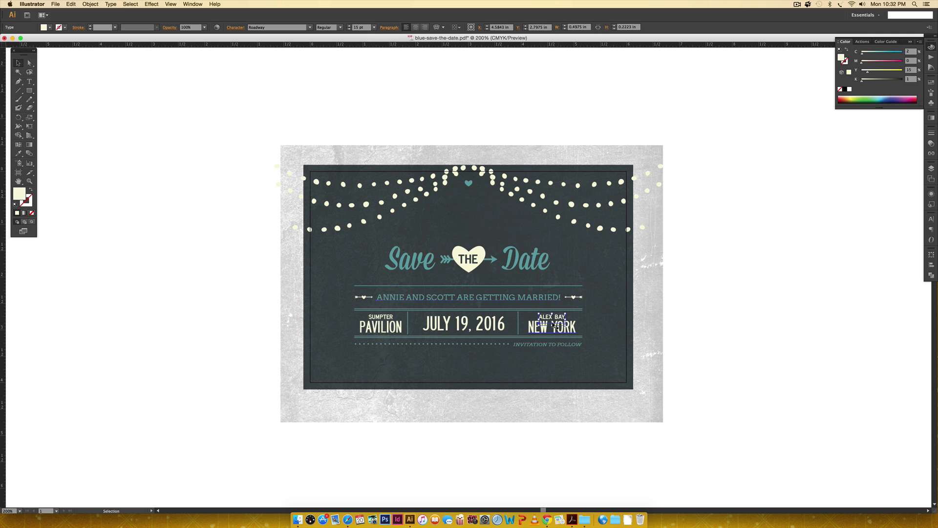
click(572, 522)
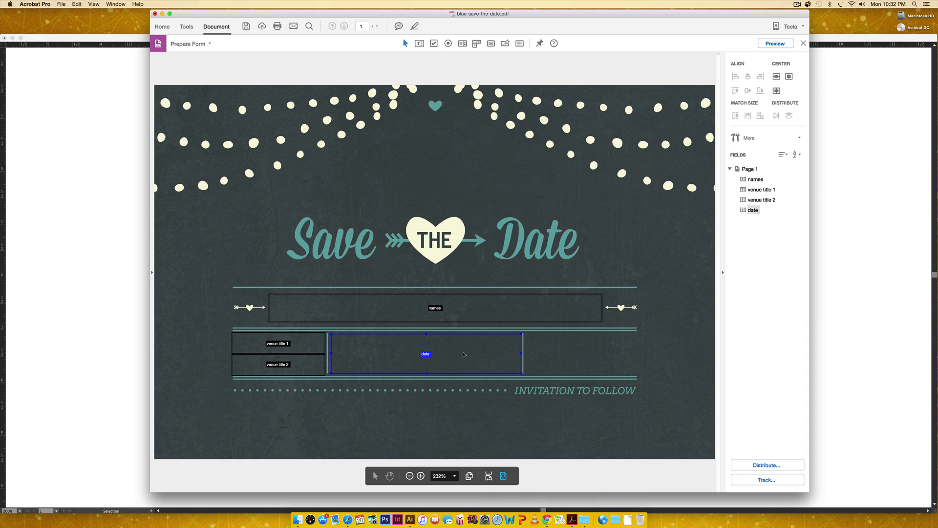
- Duplicate the venue title 1 and venue title 2 fields together into the card's right cell
drag(209, 351, 282, 421)
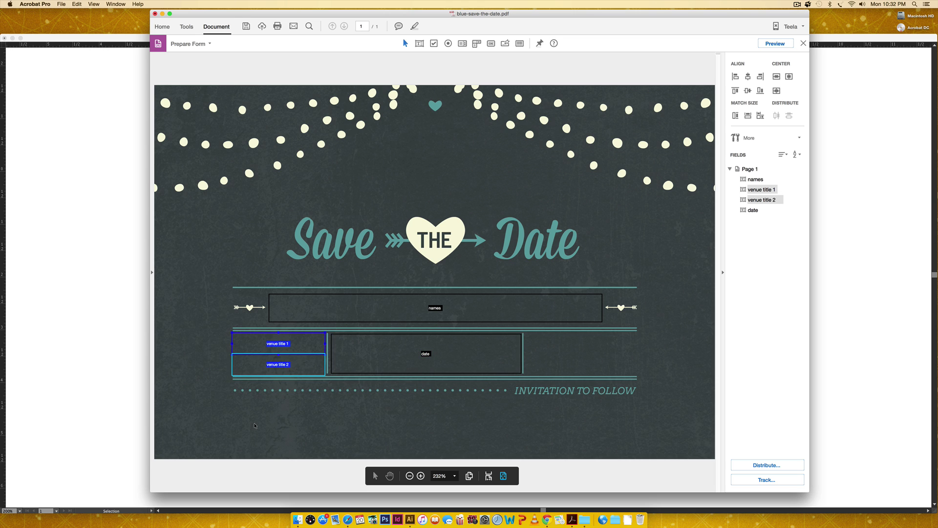
drag(210, 339, 554, 357)
double_click(575, 347)
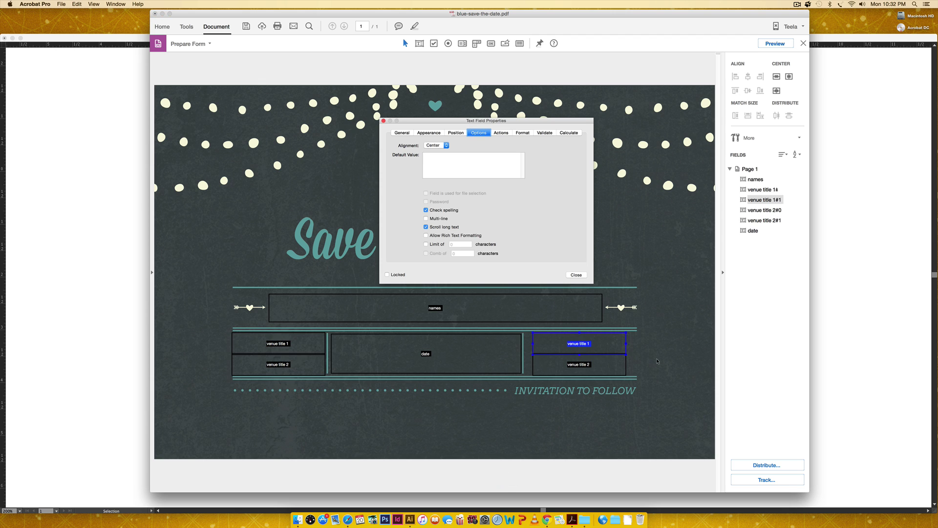
click(577, 274)
- Widen the two copied venue fields together and shift them to fit within the card's right cell
drag(643, 342, 638, 364)
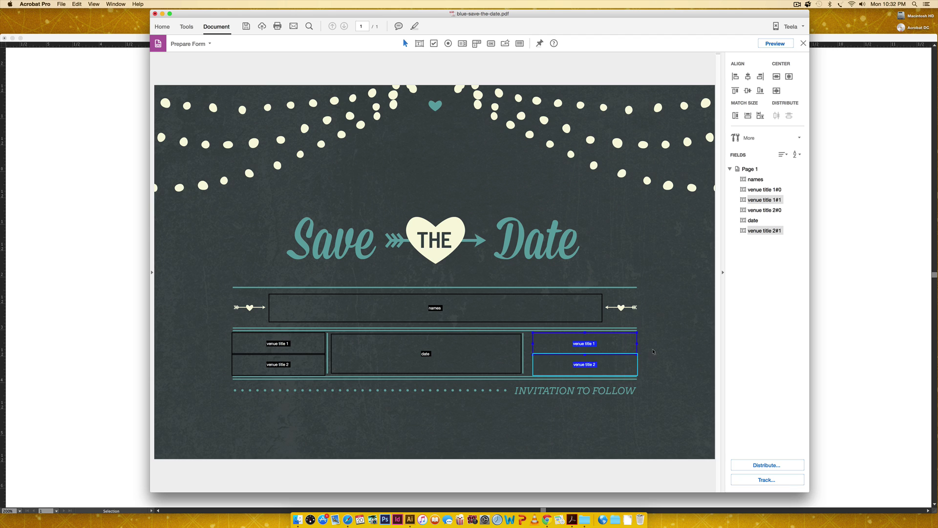
drag(582, 348, 589, 344)
click(659, 328)
- Rename the copied venue title 1 field in the card's right cell to "city" and close its properties
double_click(589, 346)
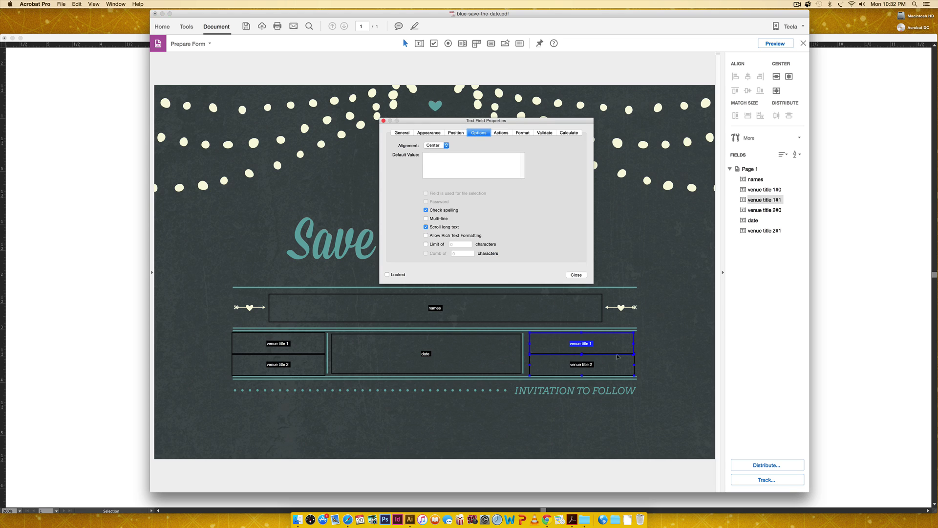
click(402, 133)
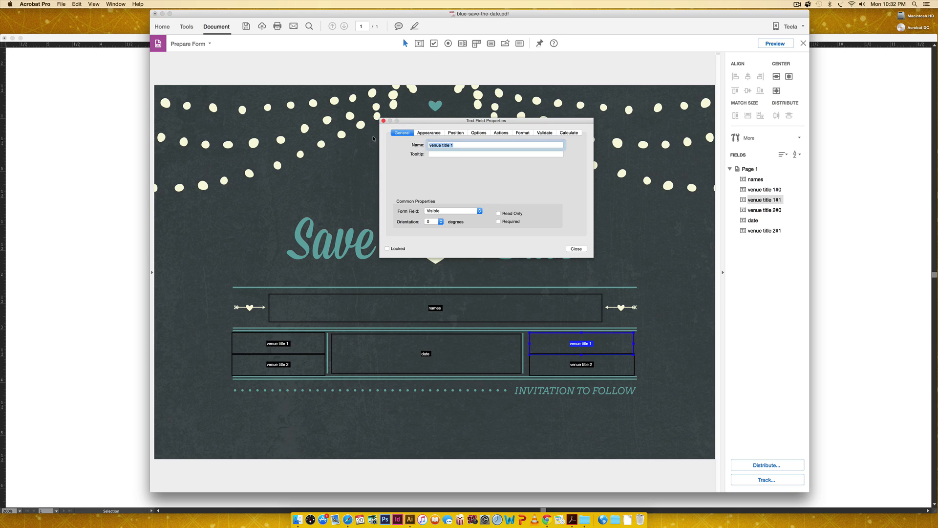
text(city)
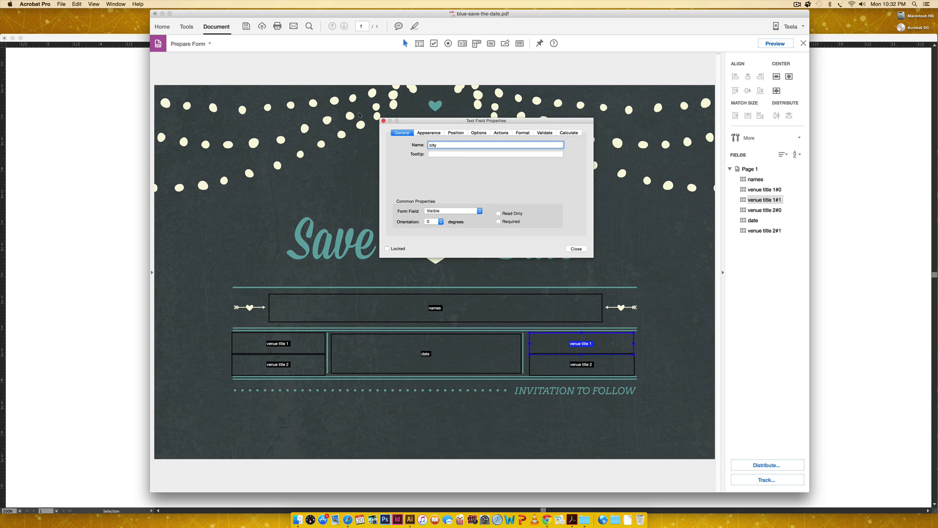
click(575, 249)
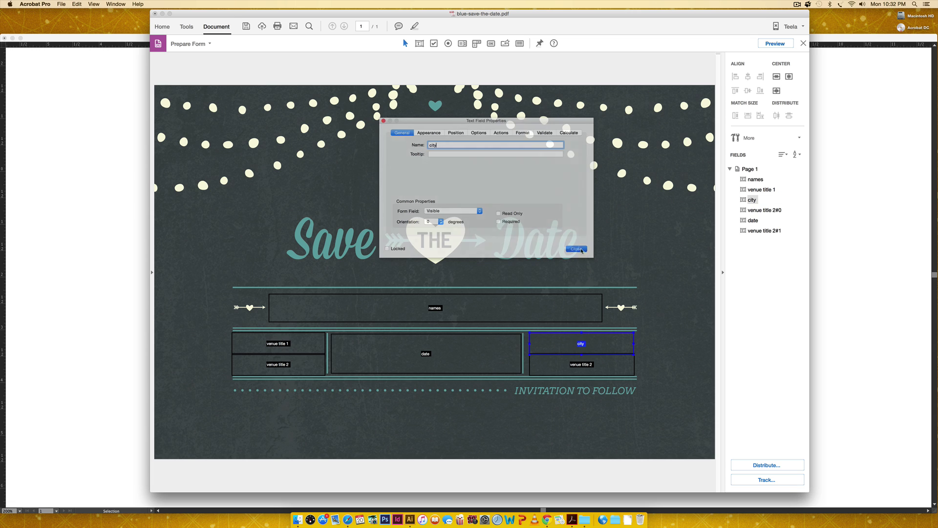
- Rename the copied venue title 2 field in the card's right cell to "state" and close its properties
double_click(584, 365)
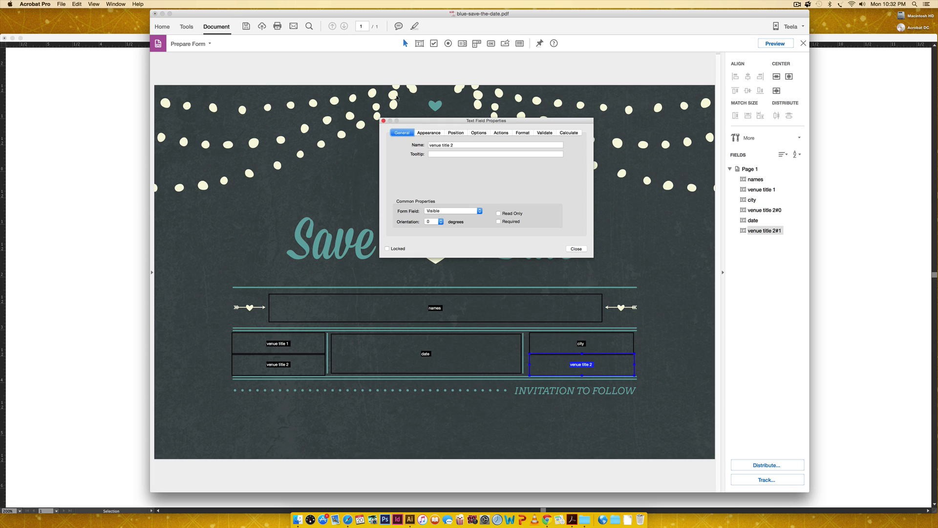
text(state)
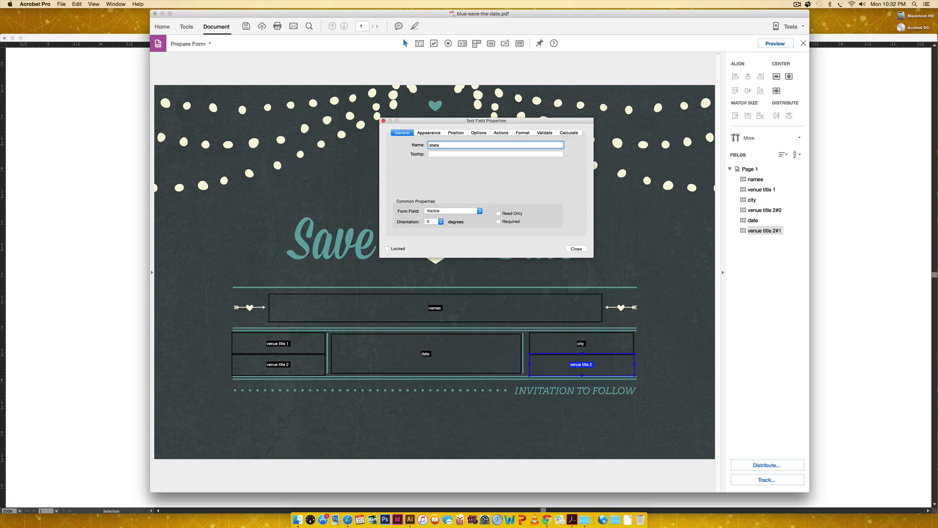
key(Return)
click(573, 249)
click(664, 251)
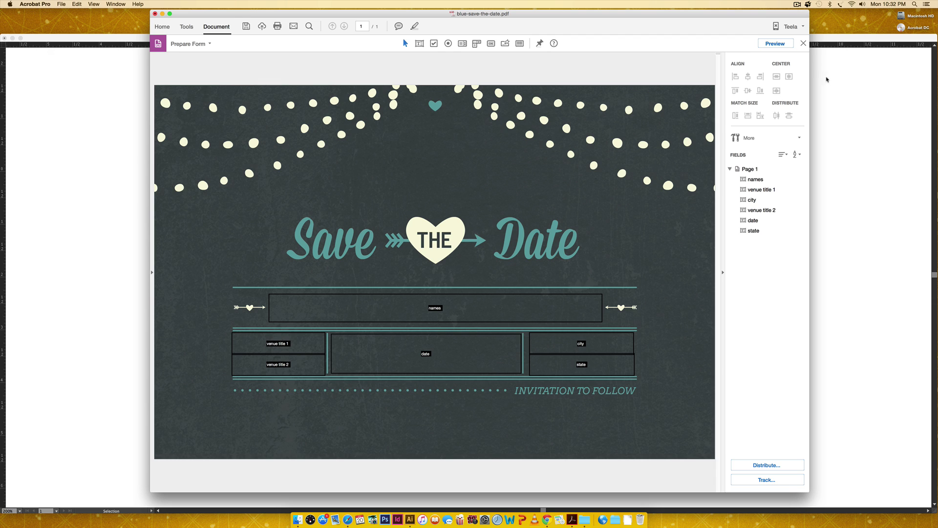
- Preview the form and fill the names field with the couple's first names followed by "ARE GETTING MARRIED!"
click(776, 44)
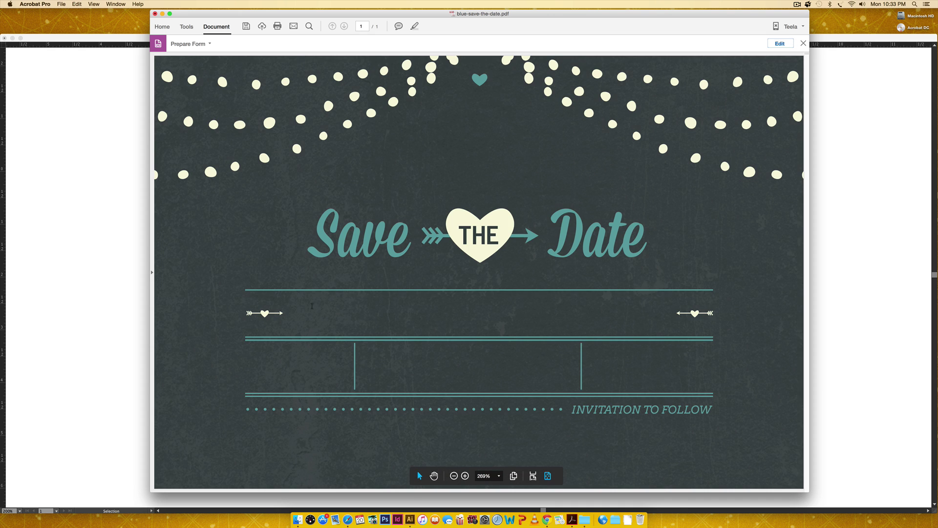
click(530, 304)
text(ANNIE AND SCOTT)
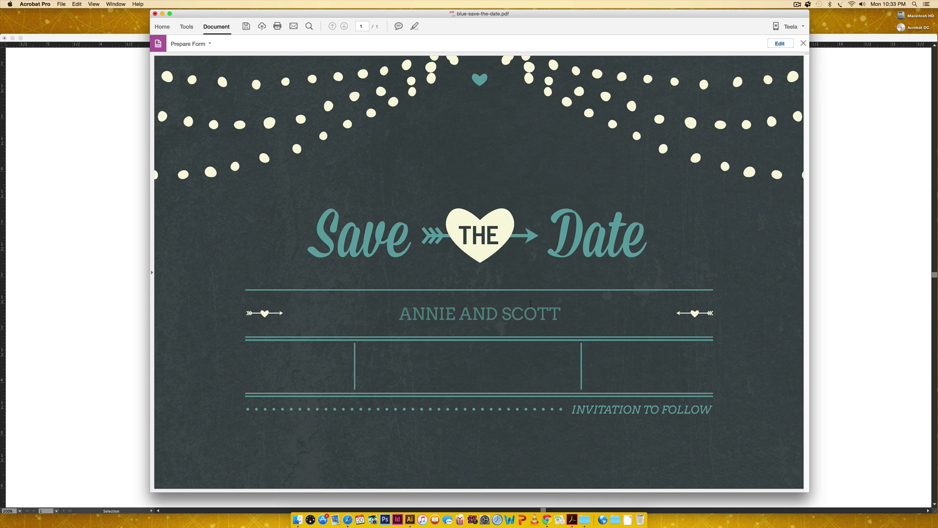
text( ARE GETTING MARRIED!)
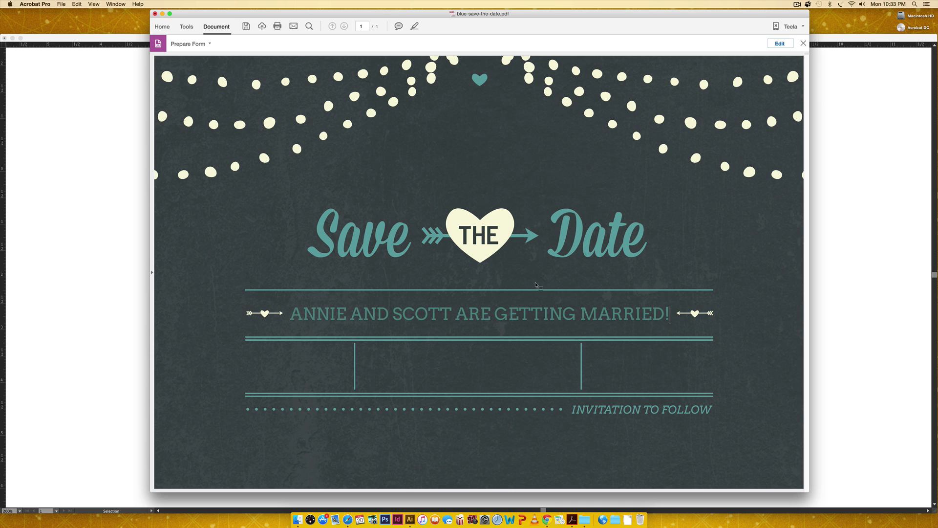
- Fill the two venue title fields with SUMPTER and PAVILION, and the date field with JULY 16, 2017
click(352, 368)
text(SUMPTER)
key(Return)
text(PAVILION)
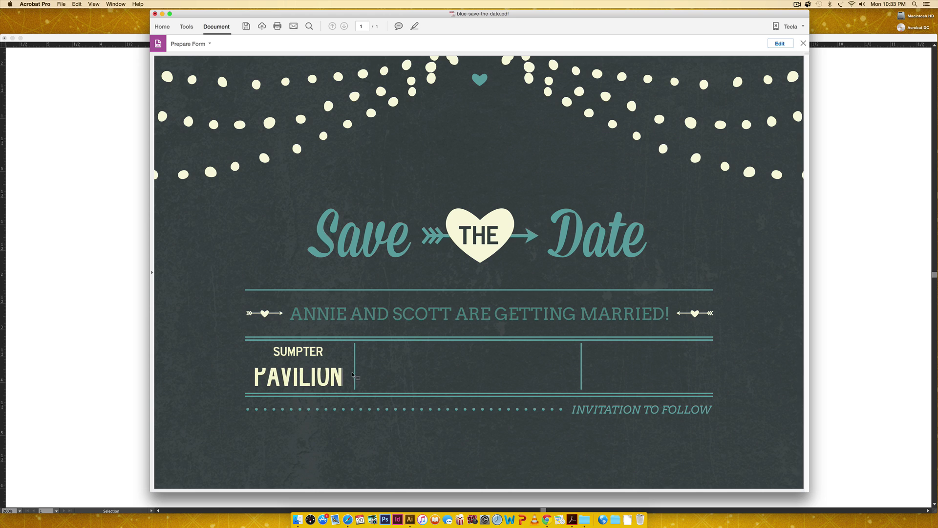
click(484, 381)
text(JULY)
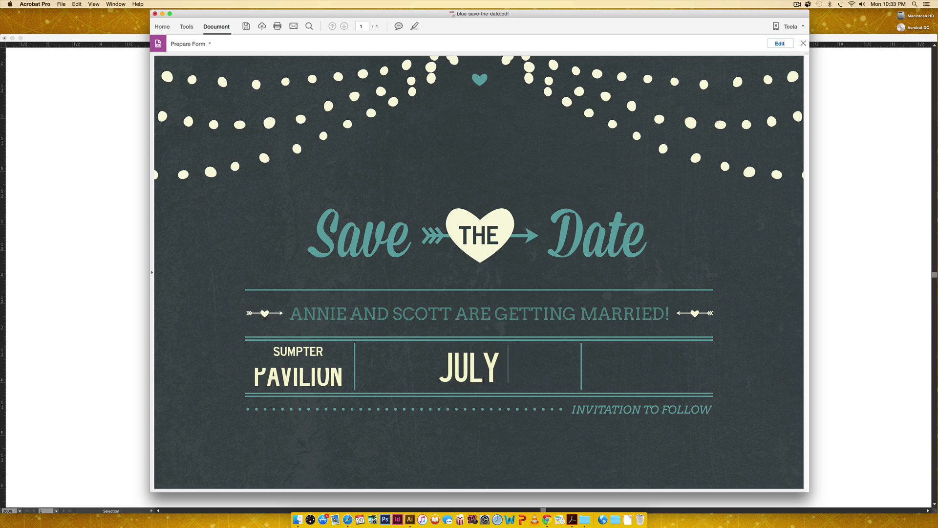
text( 16, 2017)
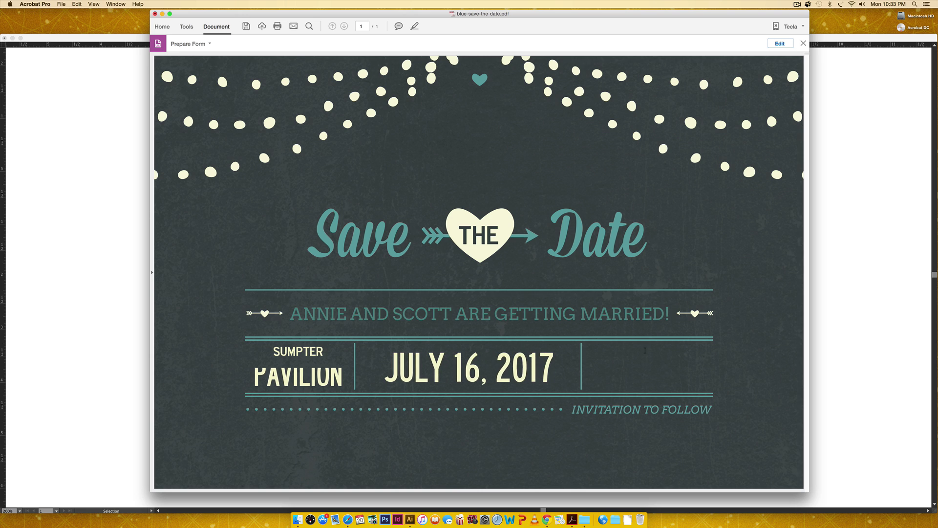
- Fill the city field with ALEX BAY and the state field with NEW YORK
click(667, 355)
text(A)
key(BackSpace)
text(ALEX)
text( BAY )
text(NEW YORK)
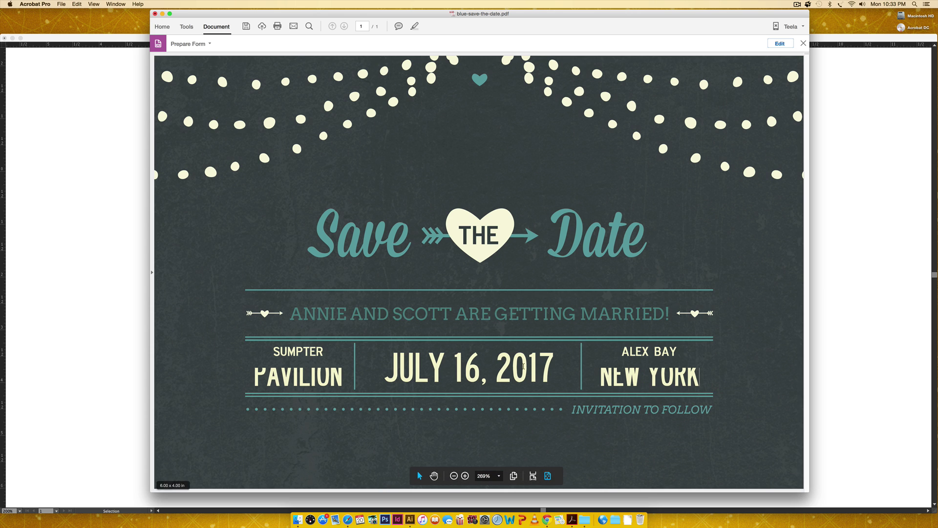
- Return to form editing and extend the state field's upper edge slightly upward to make room for the NEW YORK text
click(780, 44)
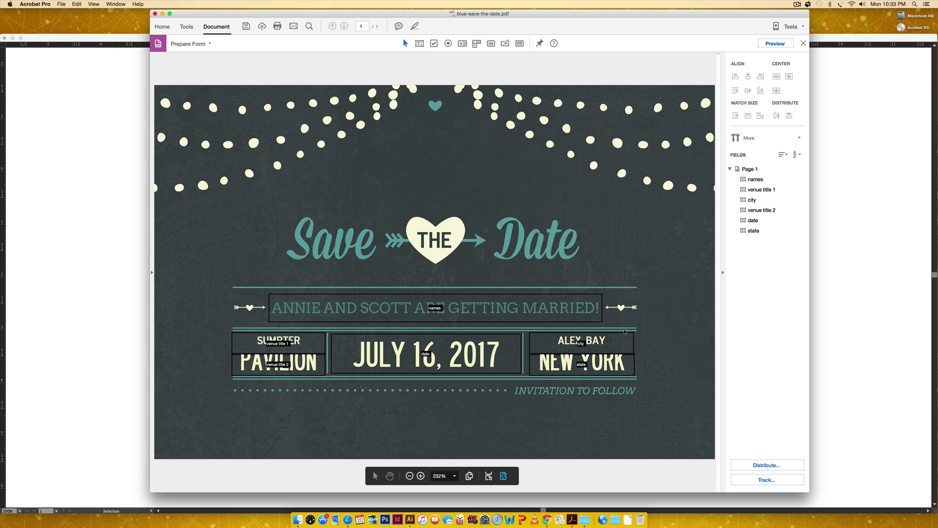
click(307, 349)
click(303, 367)
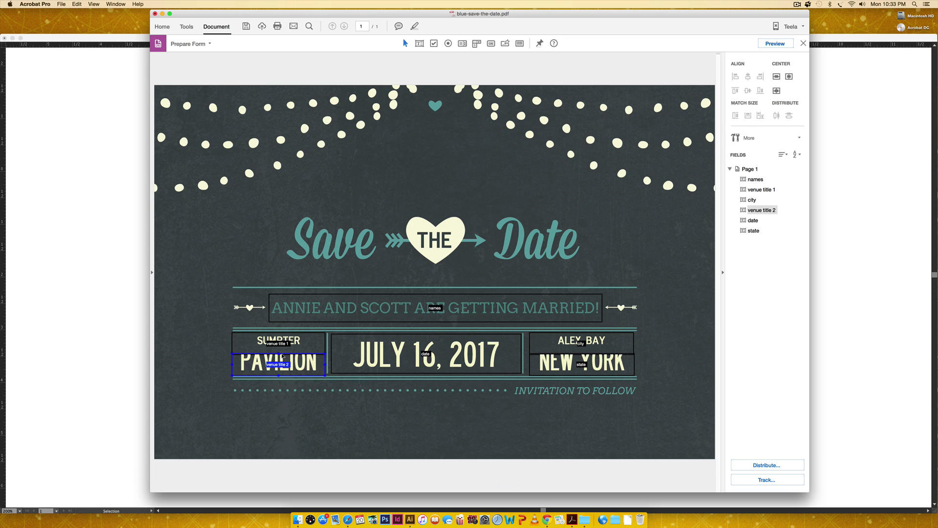
shift+click(562, 364)
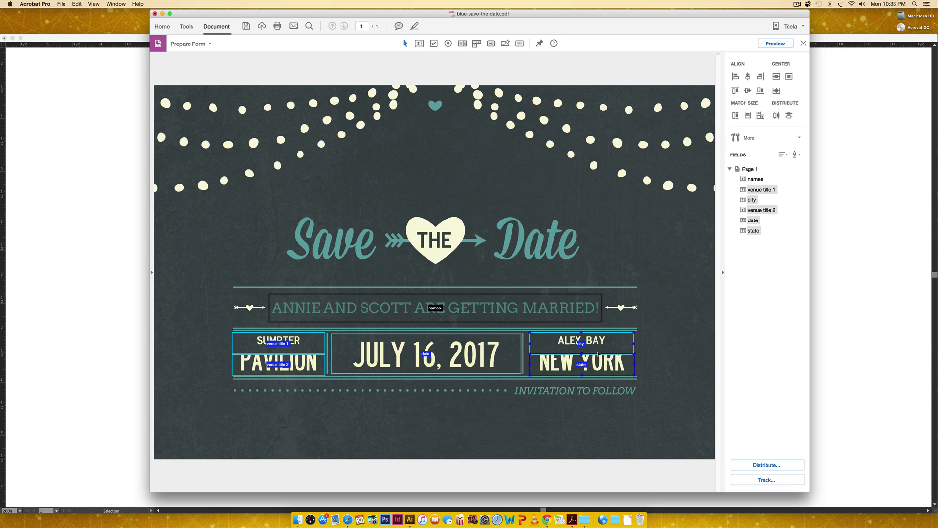
drag(583, 352, 583, 347)
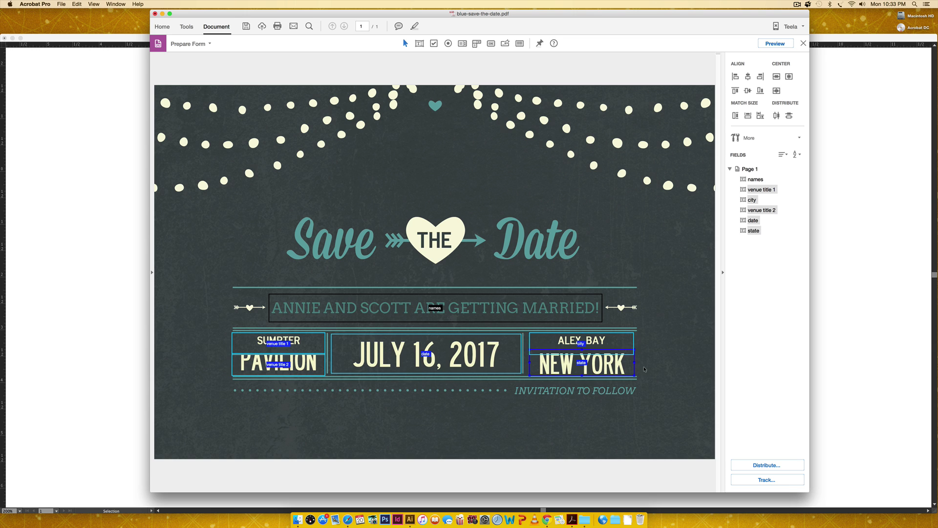
click(677, 359)
- Extend the venue title 2 field's upper edge slightly upward to make room for the PAVILION text
click(291, 371)
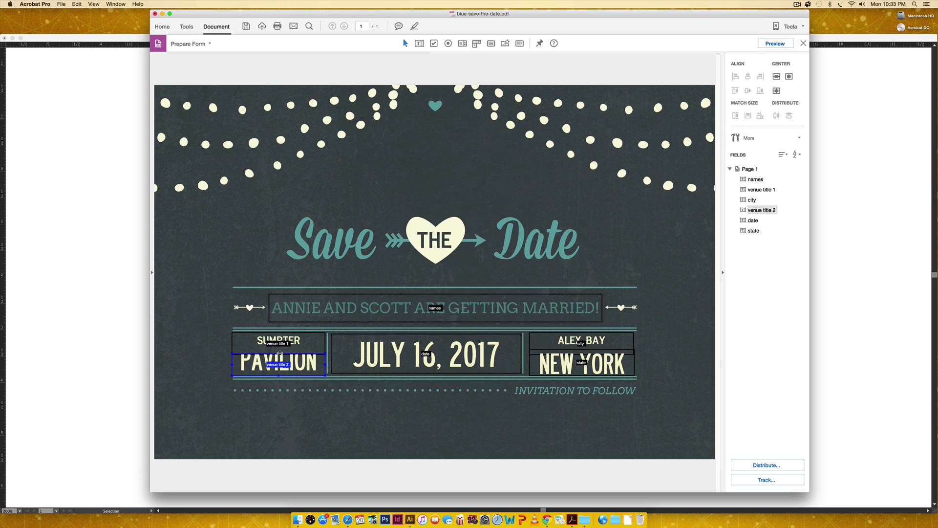
drag(280, 353, 280, 349)
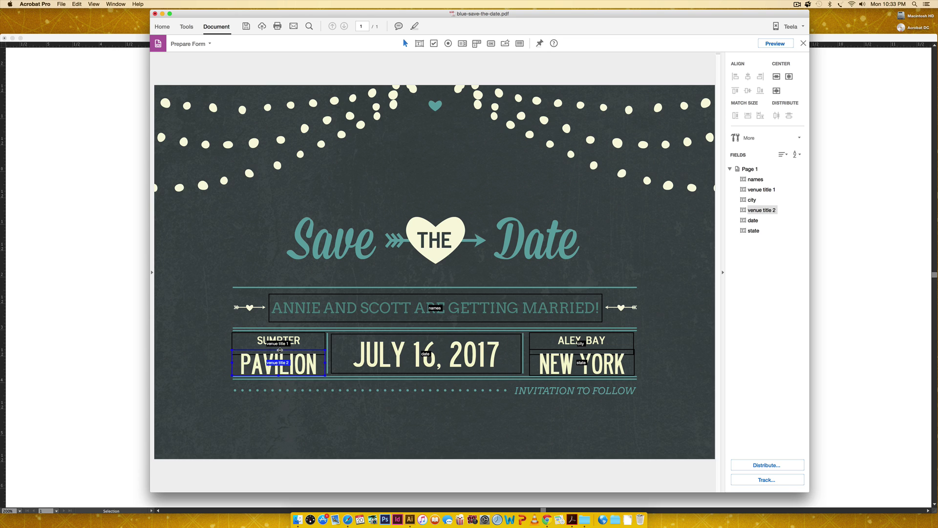
shift+click(593, 370)
click(678, 348)
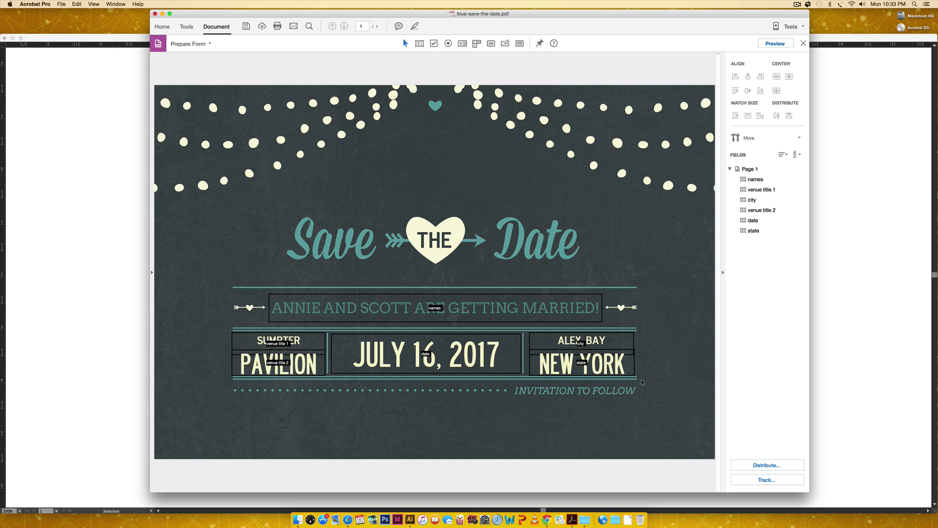
click(321, 342)
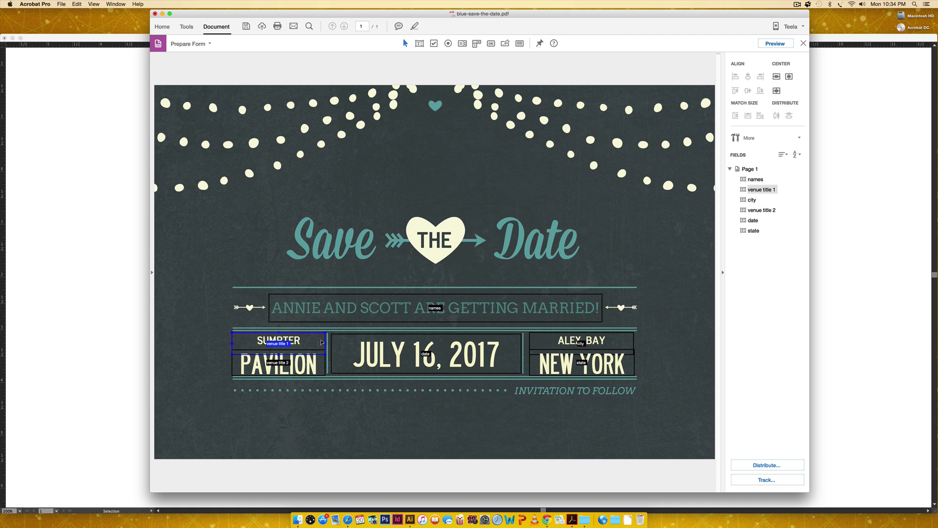
shift+click(554, 342)
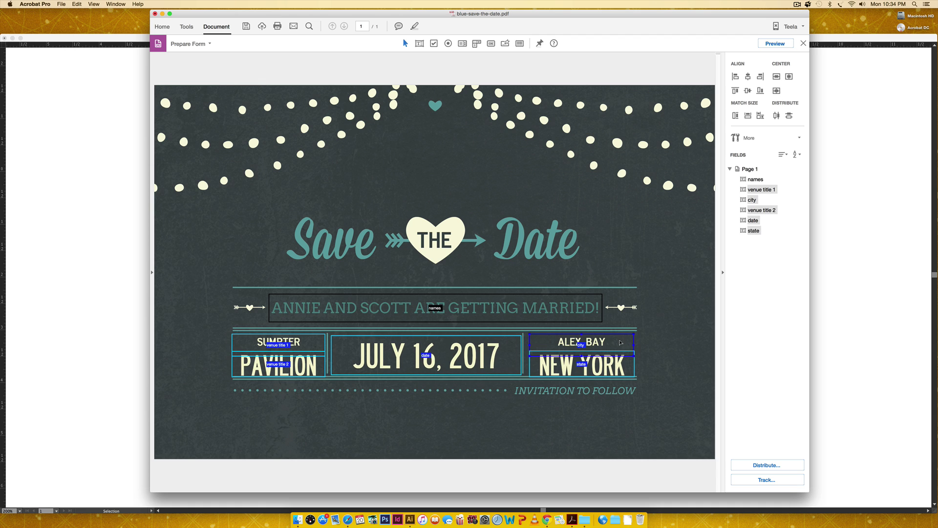
click(620, 342)
- Nudge the city and venue title 1 fields down slightly, then check the text spacing in preview and return to editing
click(627, 342)
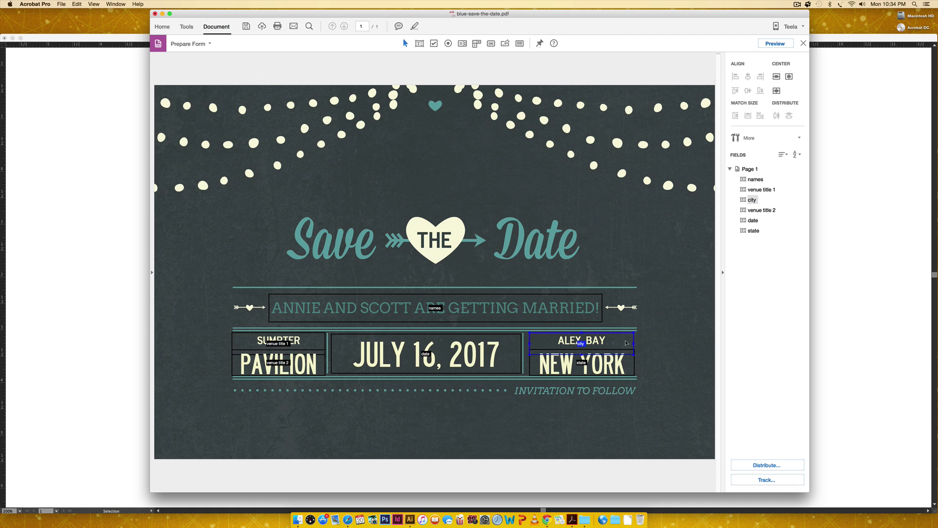
key(Down)
key(Down)
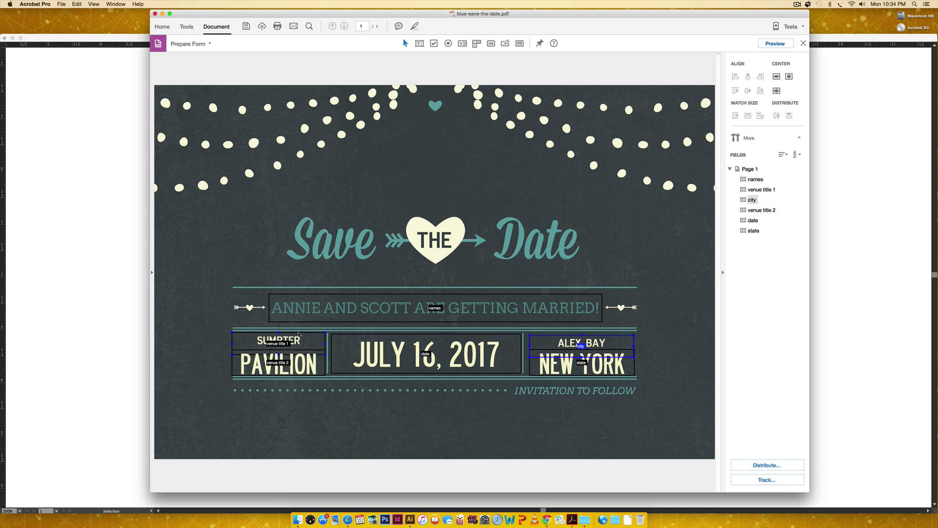
click(298, 338)
key(Down)
key(Down)
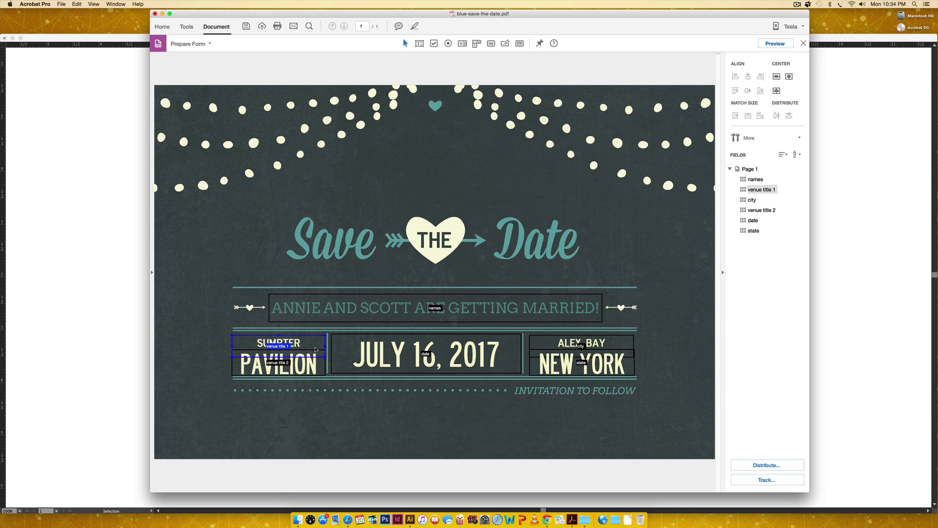
click(662, 344)
click(775, 44)
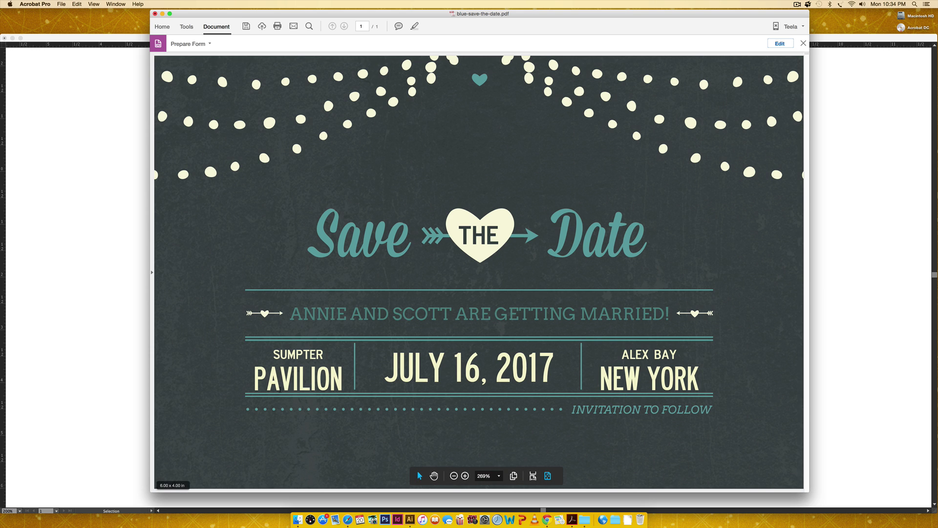
click(780, 44)
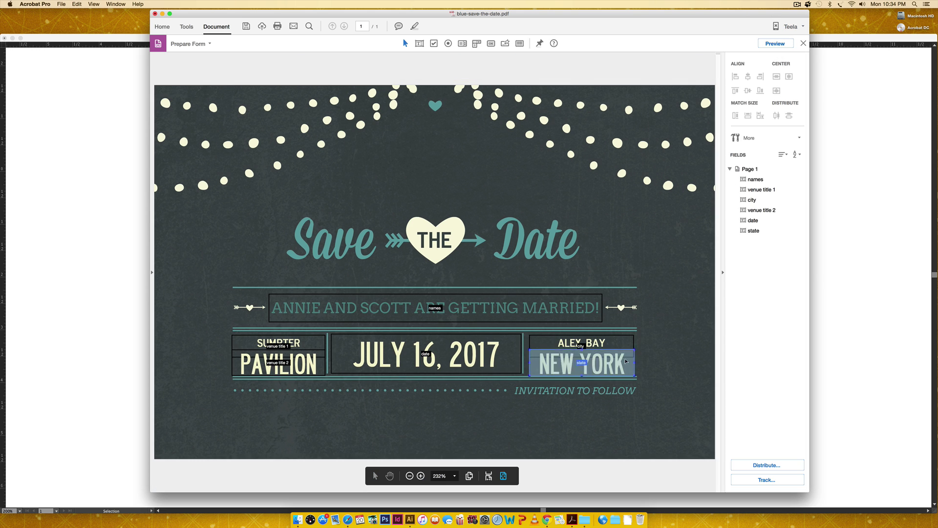
- Nudge the state and venue title 2 fields up slightly, closer to the text lines above them
click(581, 364)
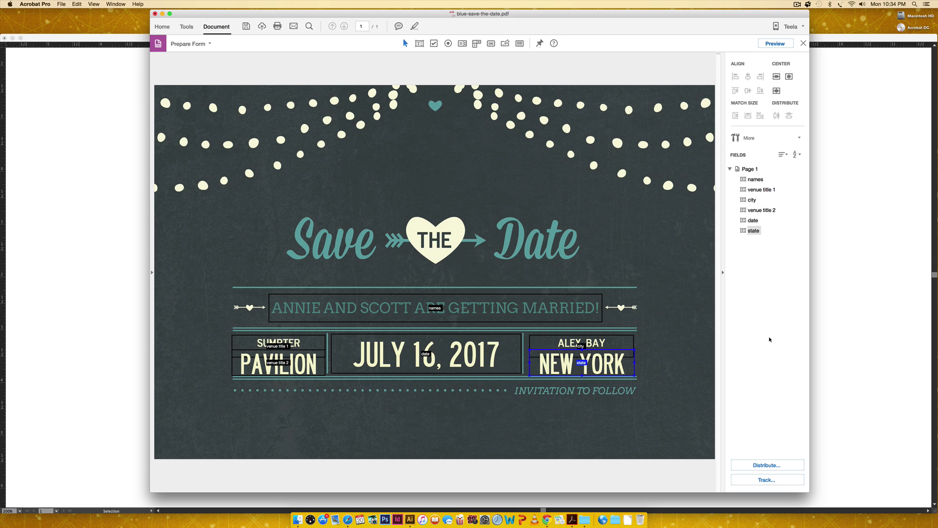
key(Up)
key(Up)
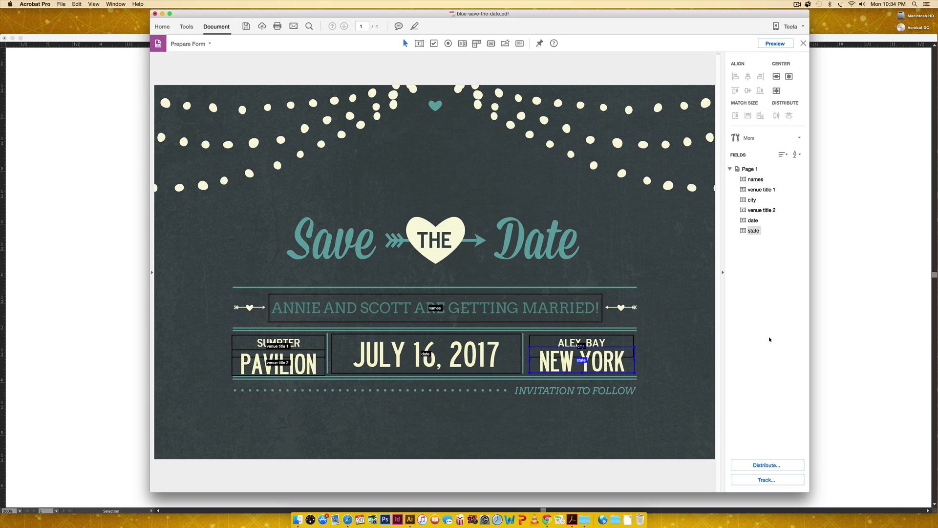
click(315, 369)
key(Up)
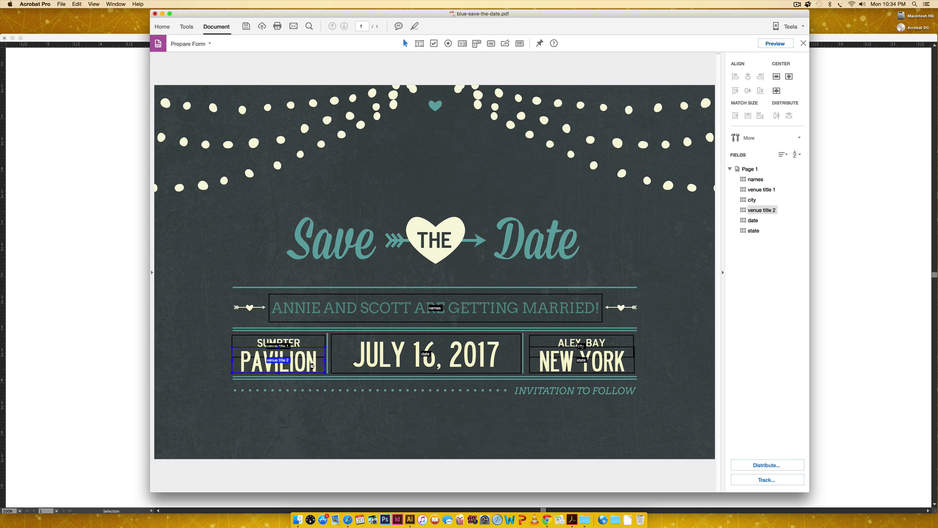
- Preview the form and test selecting parts of the text in the names field
click(774, 43)
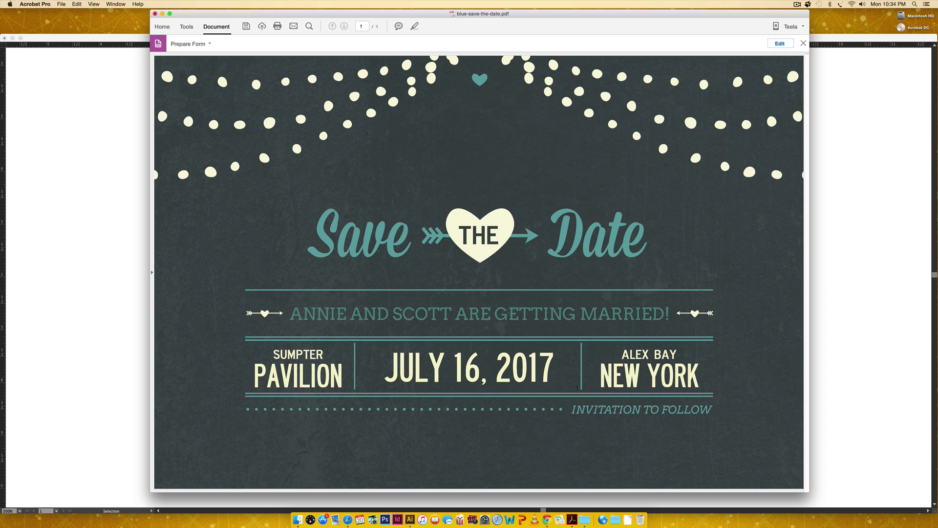
drag(593, 311, 494, 313)
drag(415, 313, 508, 313)
- Return to form editing, add a check box about 0.27 in square below INVITATION TO FOLLOW, and open its appearance properties
click(780, 43)
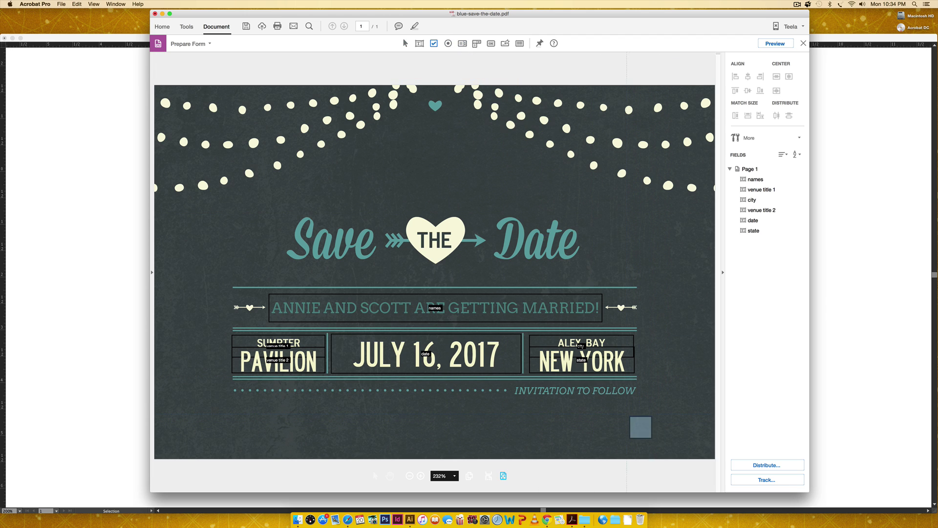
drag(613, 400, 638, 425)
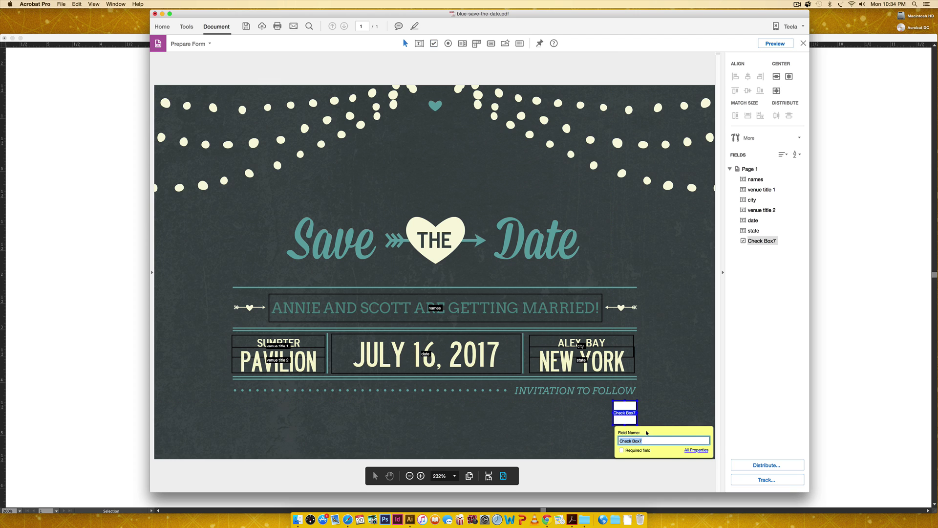
click(696, 450)
click(456, 133)
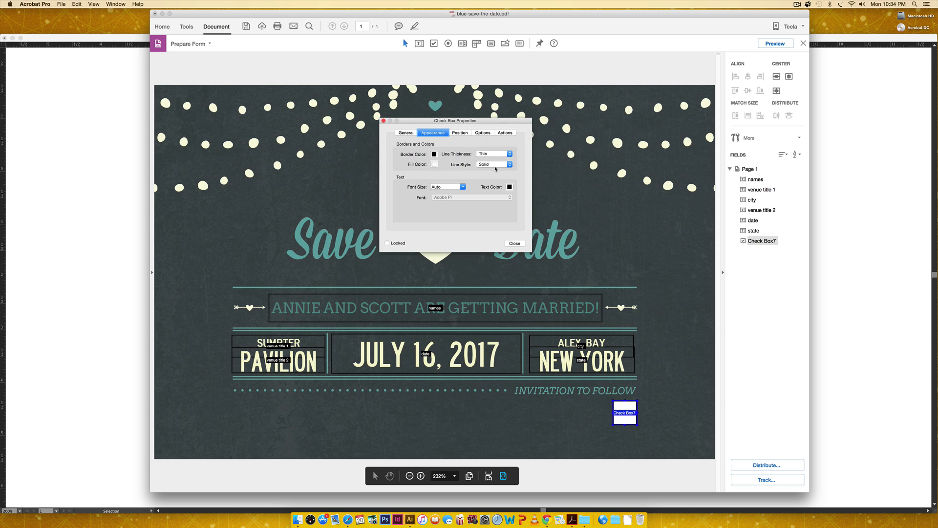
- Set the check box's border color to CMYK 2, 0, 15, 1
click(433, 155)
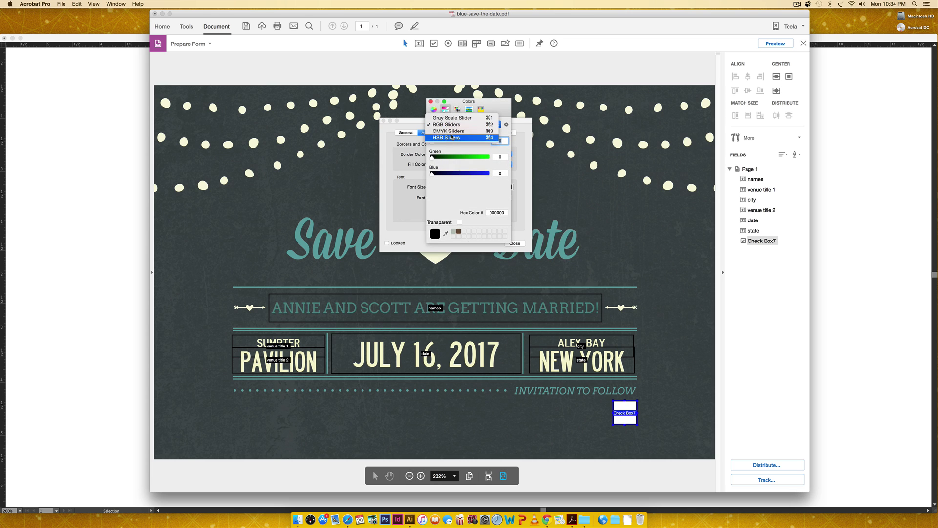
click(456, 131)
drag(496, 140, 511, 143)
text(2)
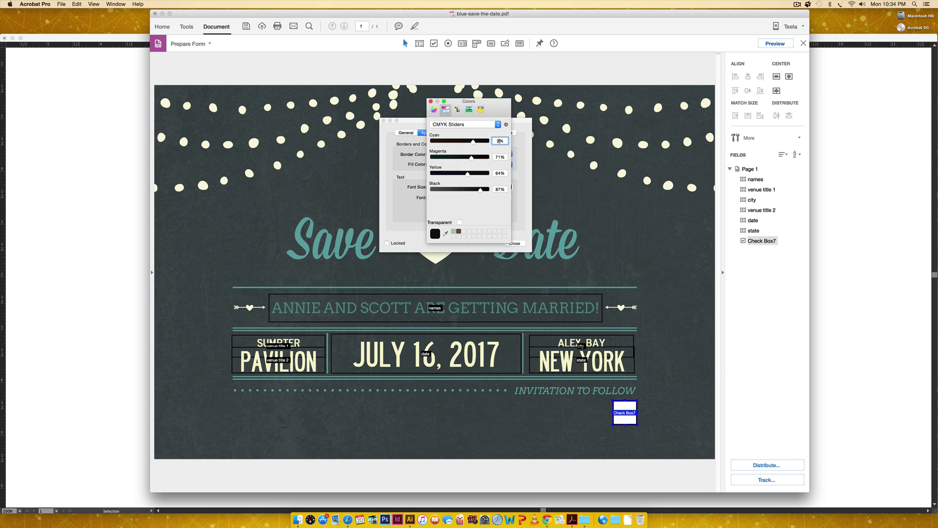
key(Tab)
text(0)
key(Tab)
text(15)
key(Tab)
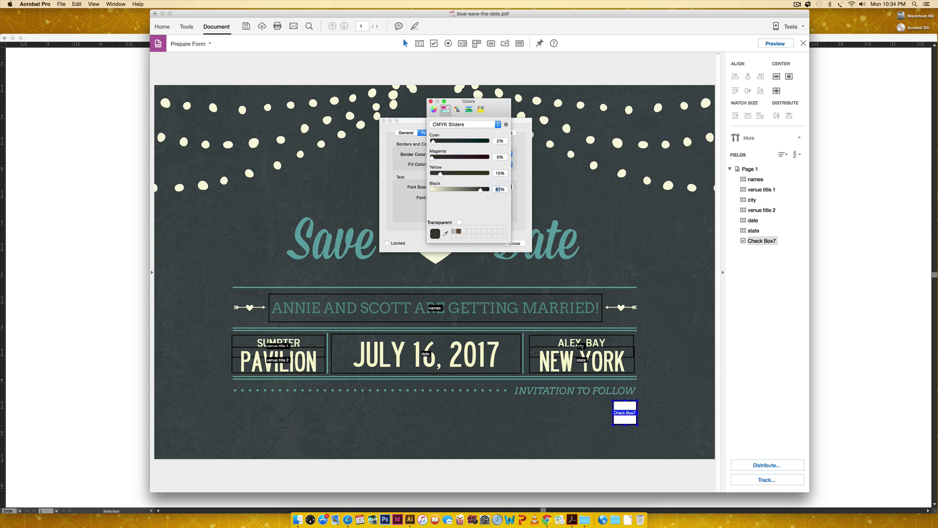
text(1)
click(431, 101)
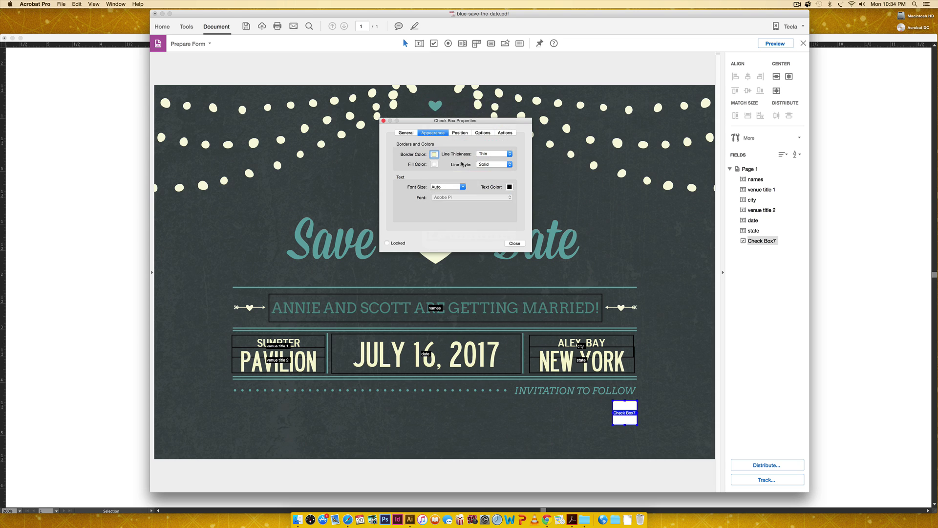
- Set the red value of the check box's fill color to 172 for a light blue fill (ACFFFF)
click(435, 164)
text(172)
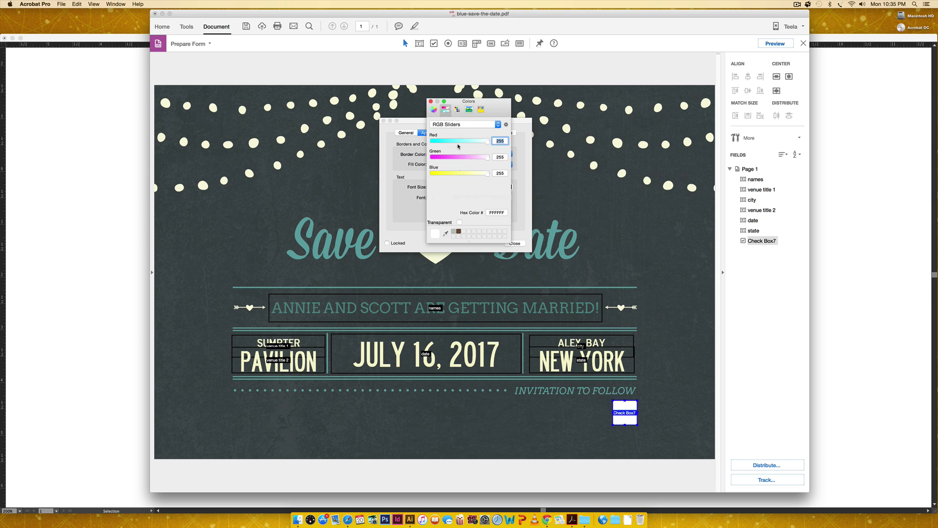
key(Return)
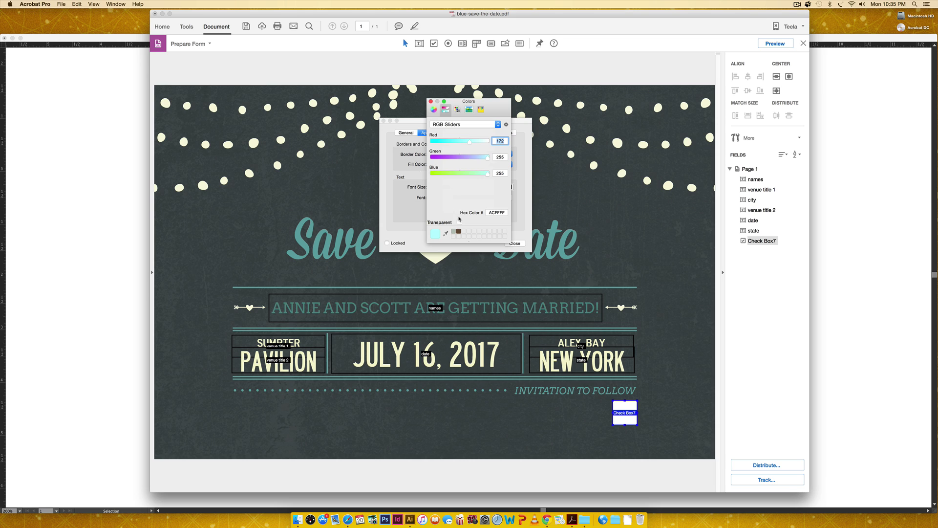
click(430, 101)
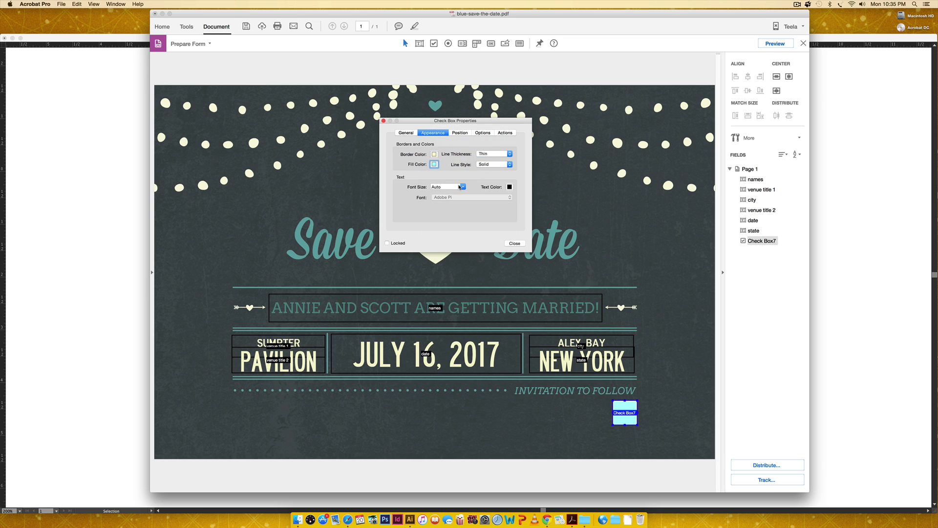
- Set a fixed font size for the check box's mark, trying 8 before choosing another preset size
click(464, 187)
click(464, 187)
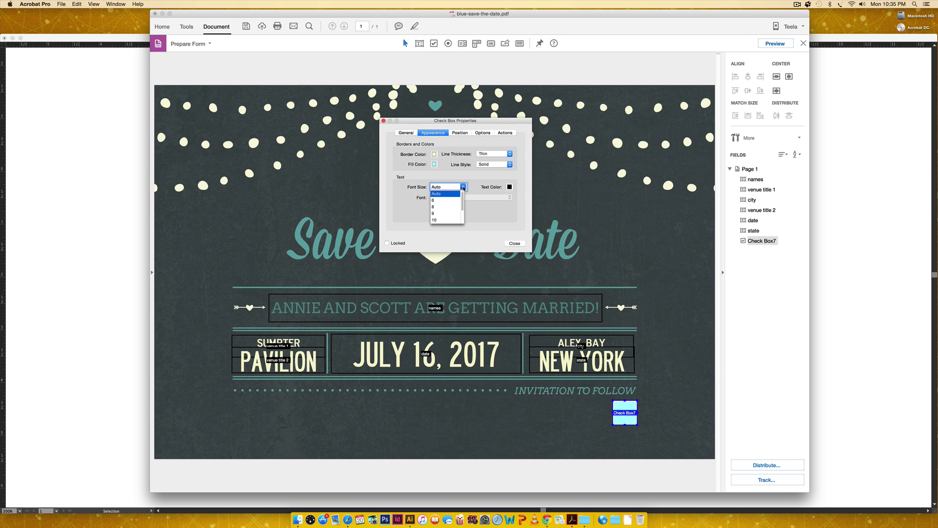
click(434, 207)
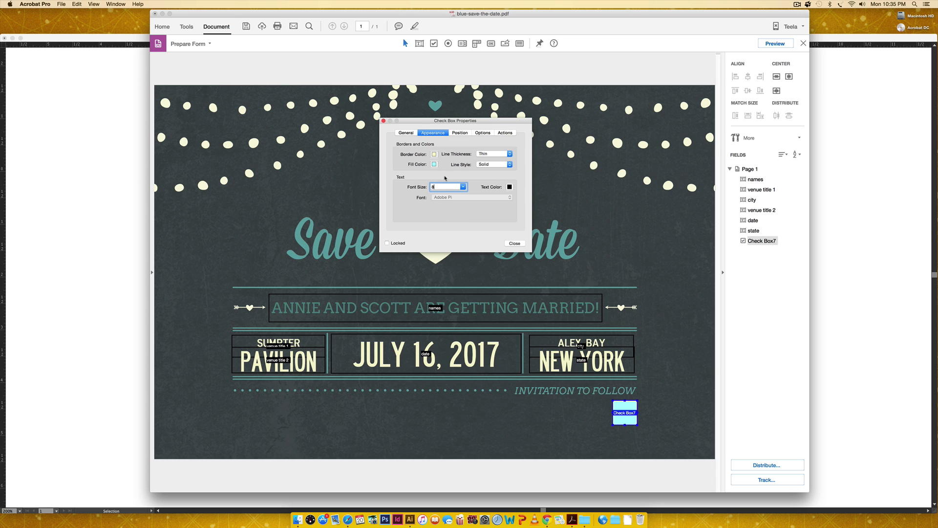
click(464, 187)
click(454, 220)
- Review the check box's position settings, change its check style to Star, and close the properties
click(462, 134)
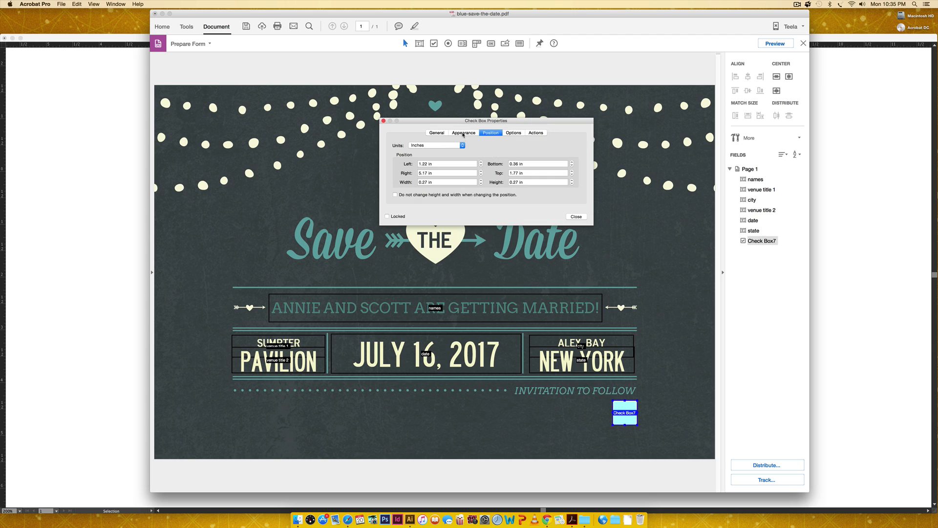
click(514, 134)
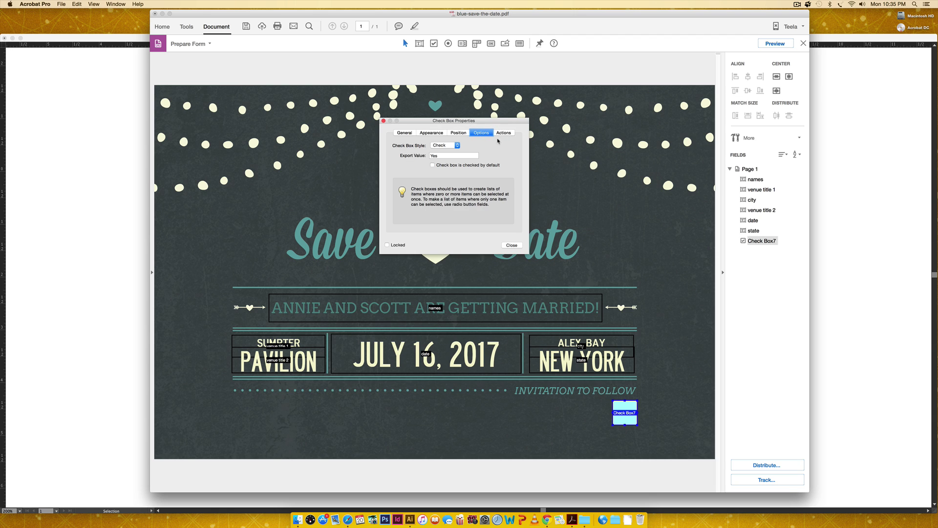
click(451, 146)
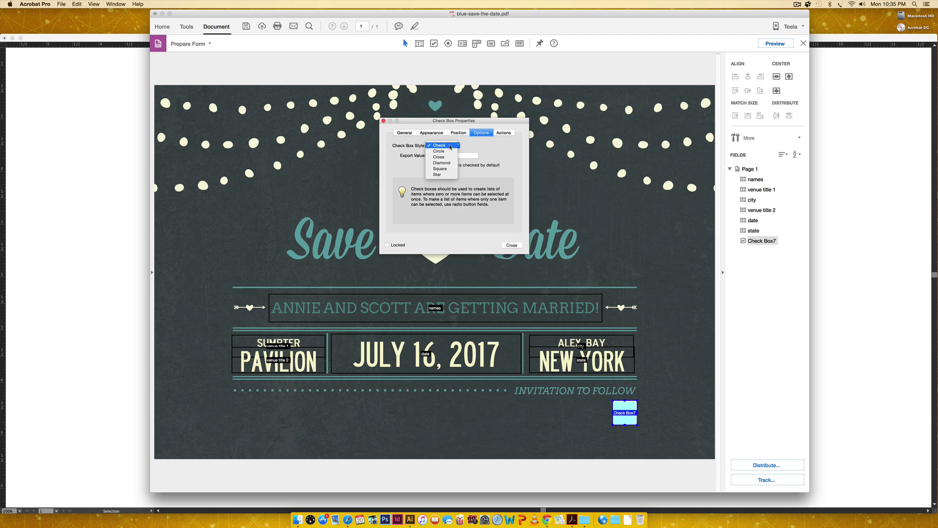
click(440, 175)
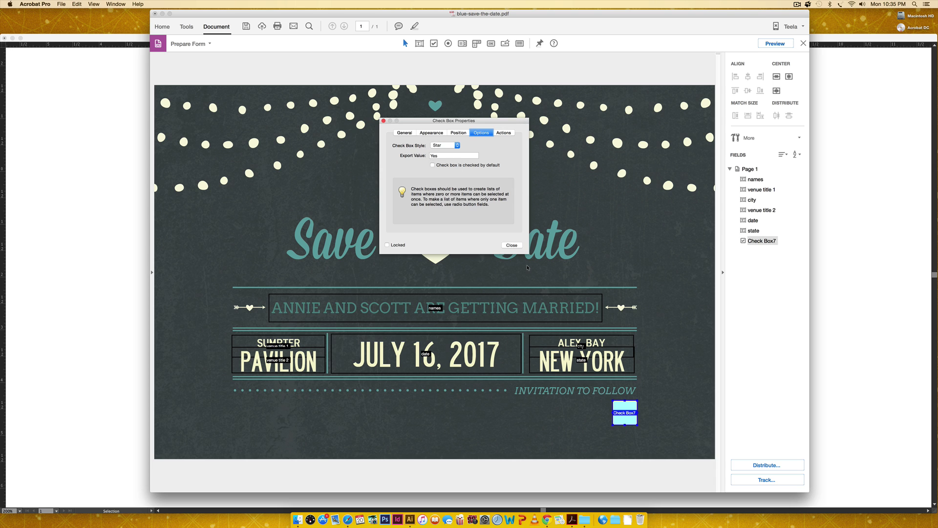
click(516, 246)
- Preview the form and toggle the star check box on and off several times to test it
click(775, 44)
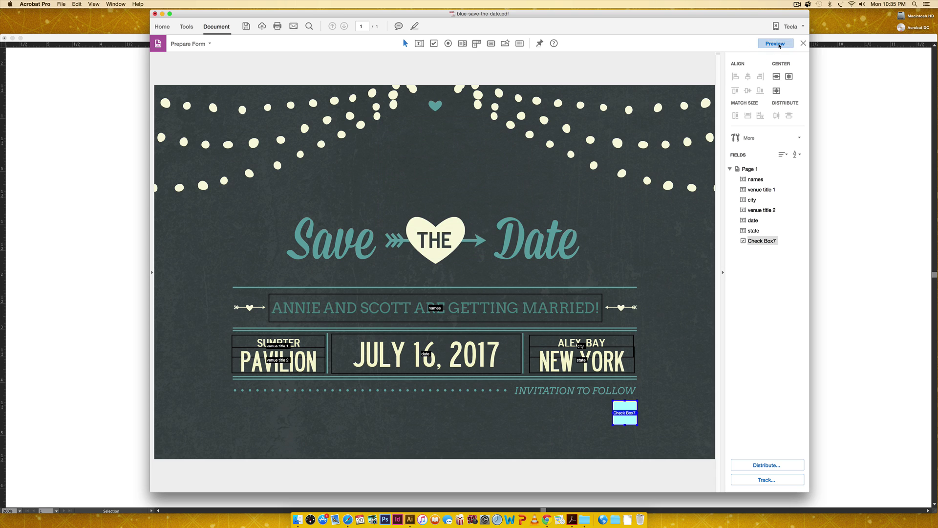
click(700, 435)
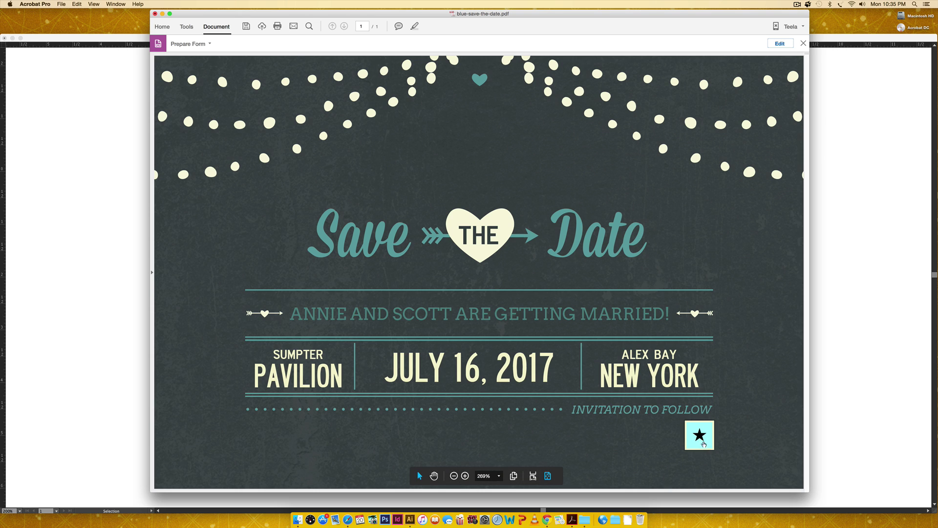
click(701, 437)
click(702, 439)
click(702, 438)
click(704, 438)
click(704, 439)
click(707, 444)
- Return to form editing and delete the star check box
click(780, 43)
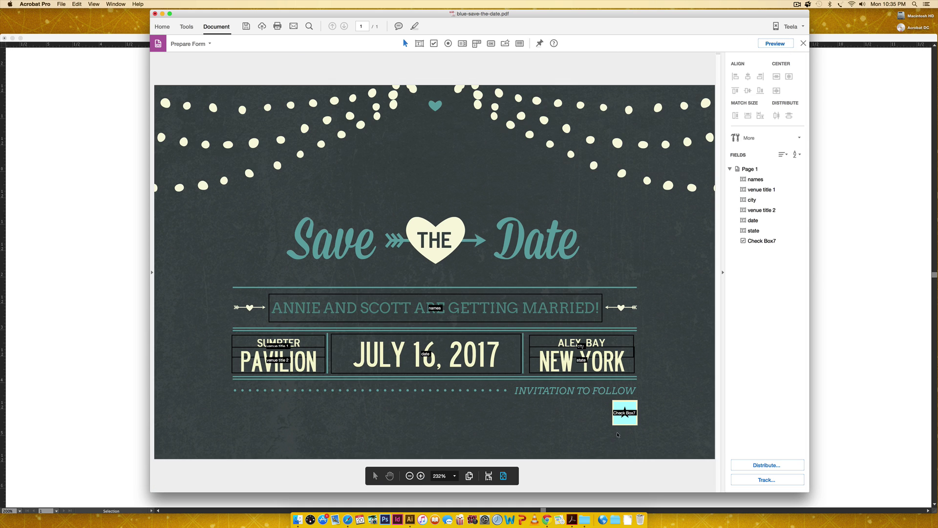
key(Delete)
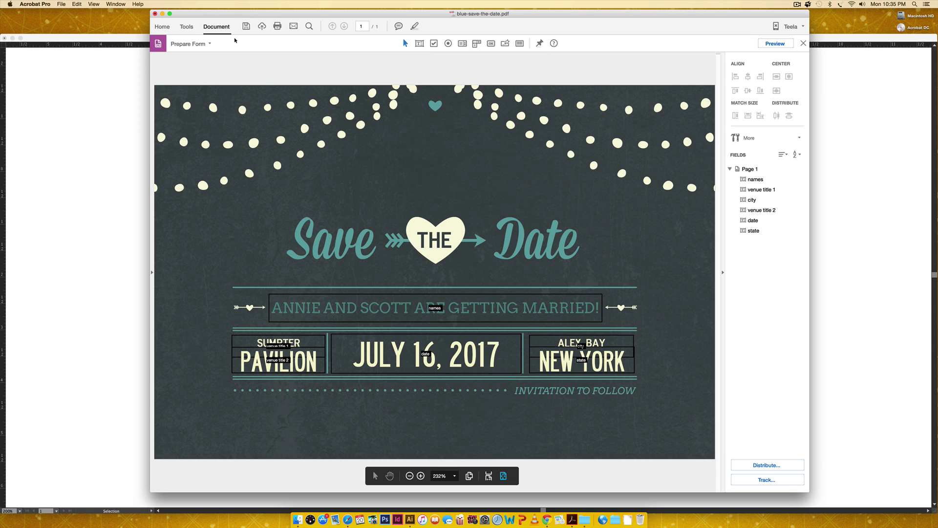
click(67, 5)
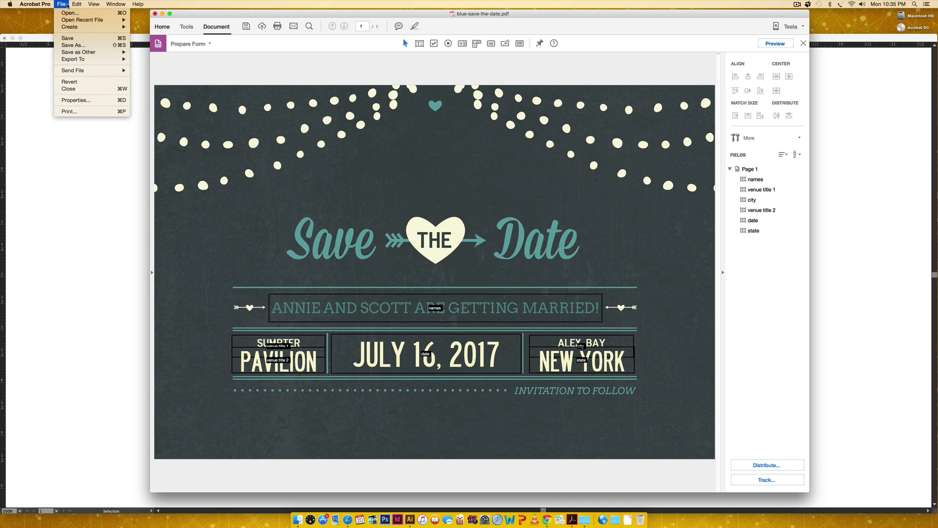
click(79, 39)
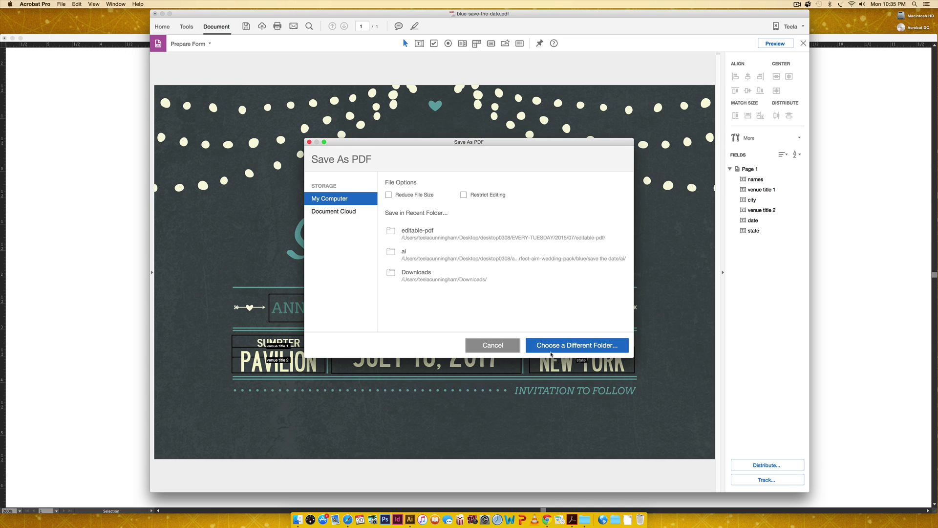
click(493, 345)
- Save the form as a new PDF named blue-save-the-date-editable in the editable-pdf folder
click(61, 4)
click(67, 45)
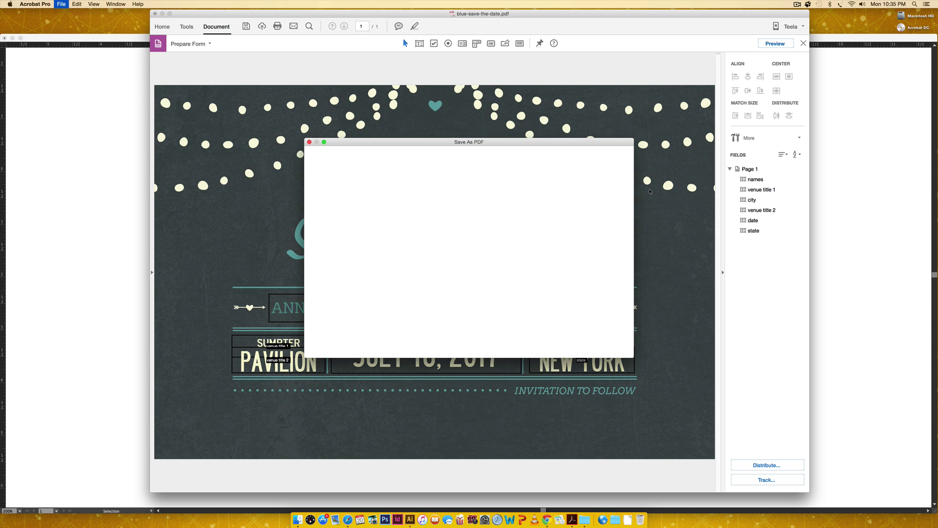
click(574, 351)
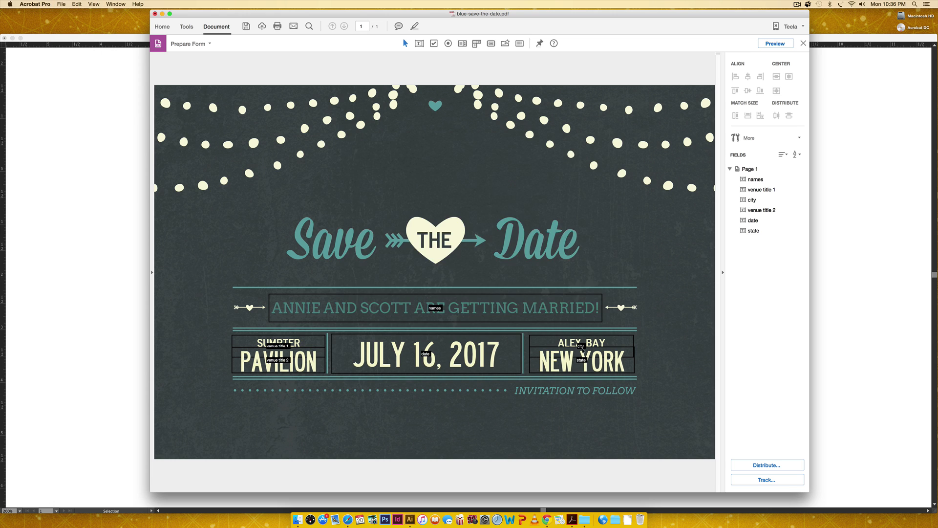
click(471, 128)
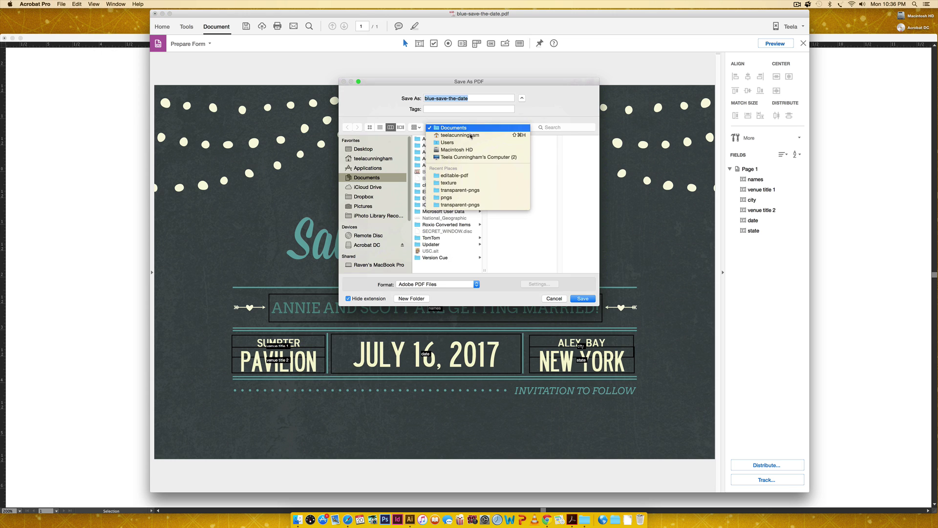
click(455, 175)
key(Right)
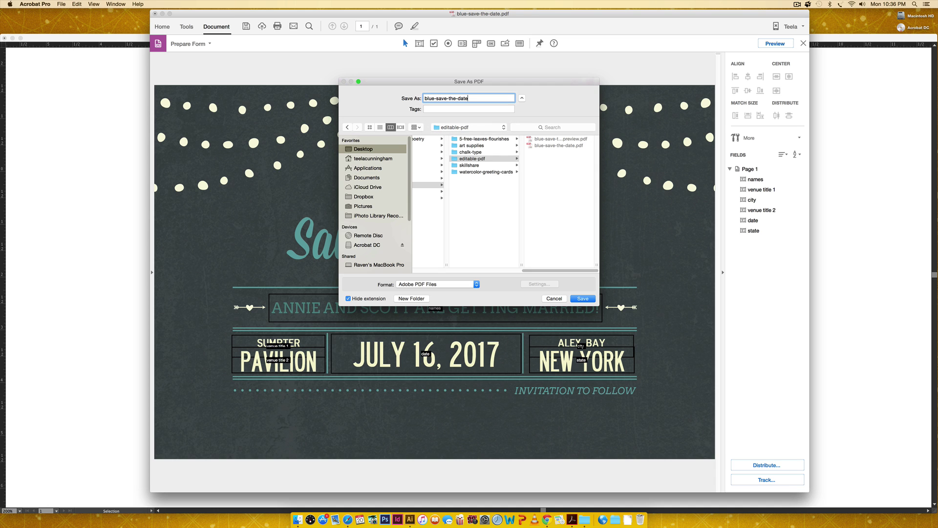
text(-editable)
key(Return)
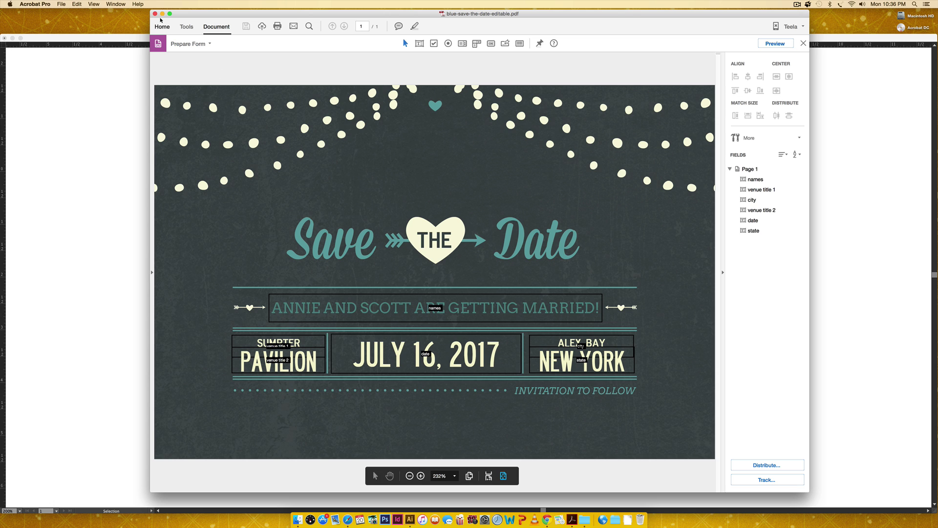
- Close the document and reopen blue-save-the-date-editable.pdf from the editable-pdf folder in Finder
key(super+w)
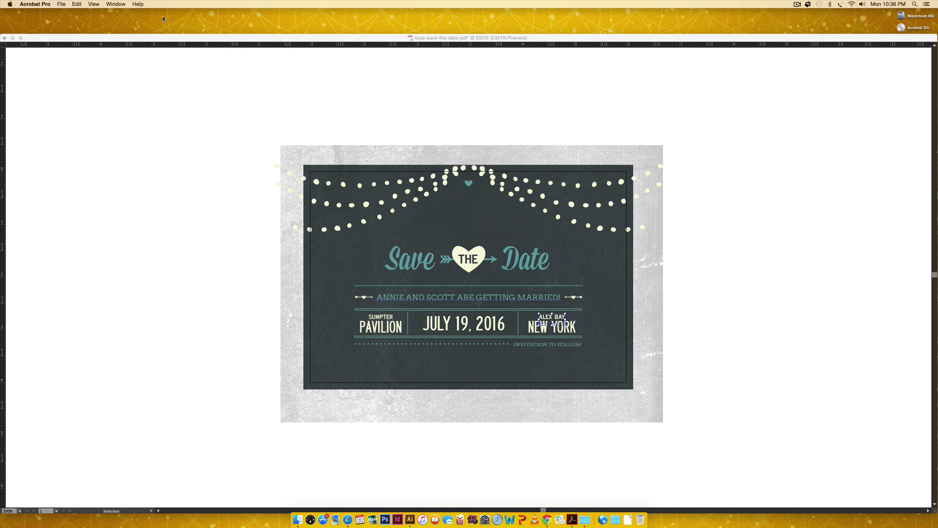
click(298, 519)
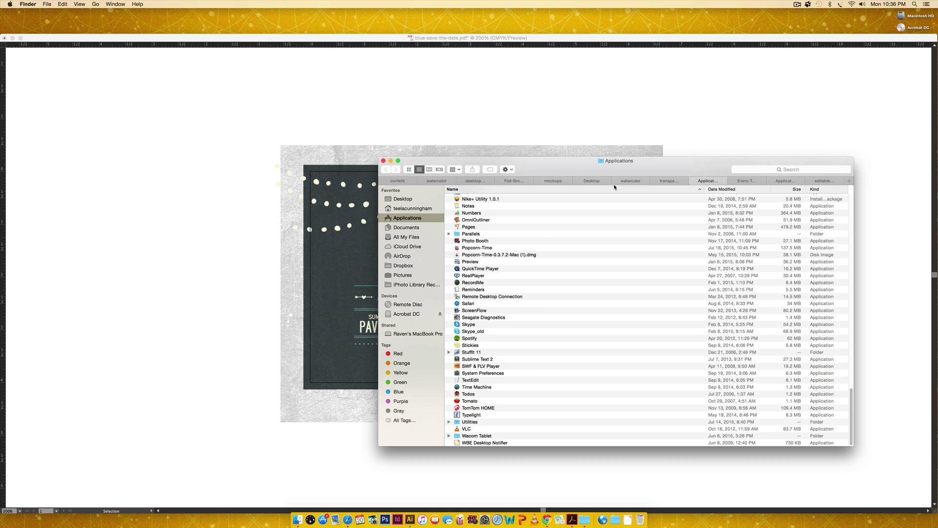
click(825, 181)
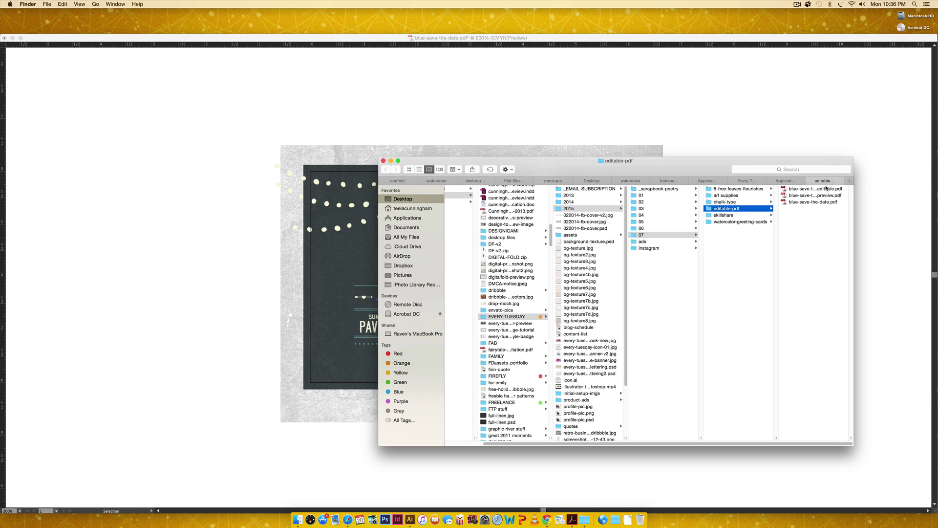
double_click(826, 188)
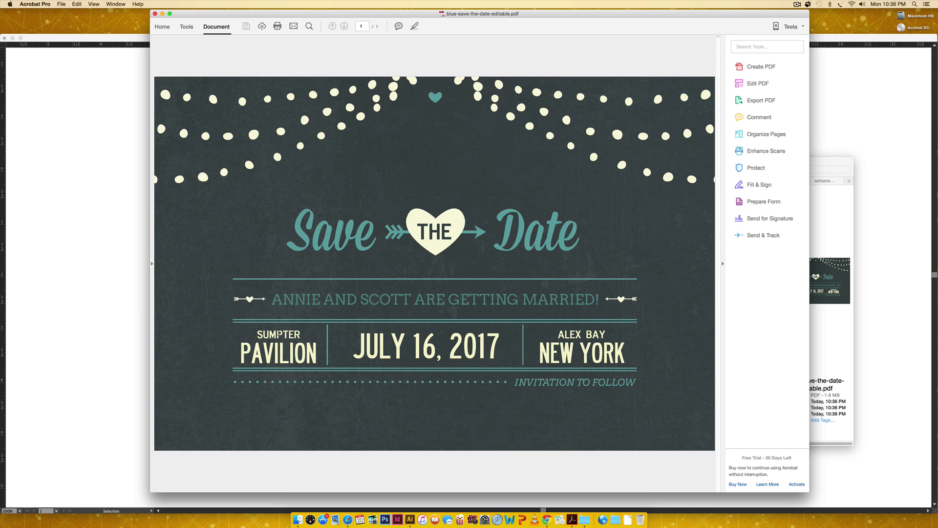
- Test the editable SUMPTER venue field by inserting random letters mid-word and deleting them, twice
click(277, 336)
text(LAJDFLA)
key(BackSpace)
key(BackSpace)
key(BackSpace)
key(BackSpace)
key(BackSpace)
key(BackSpace)
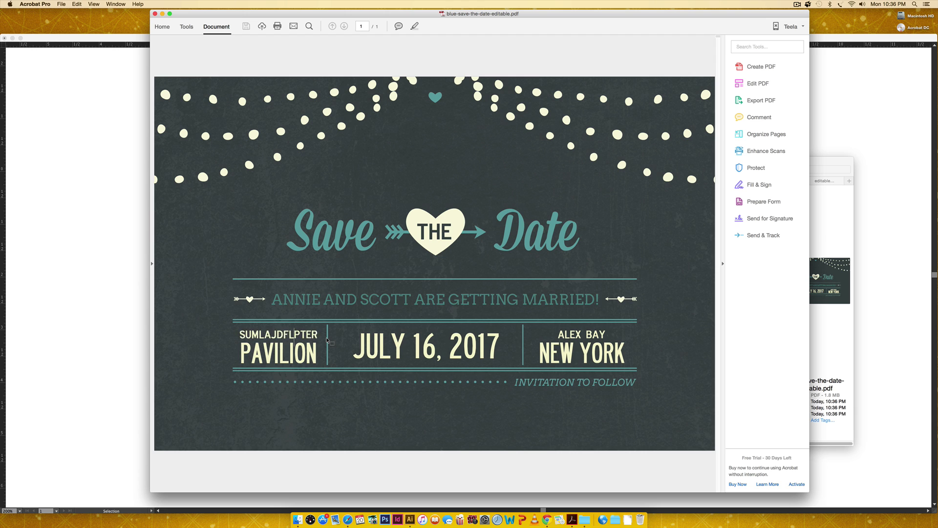
text(IKLLAJD)
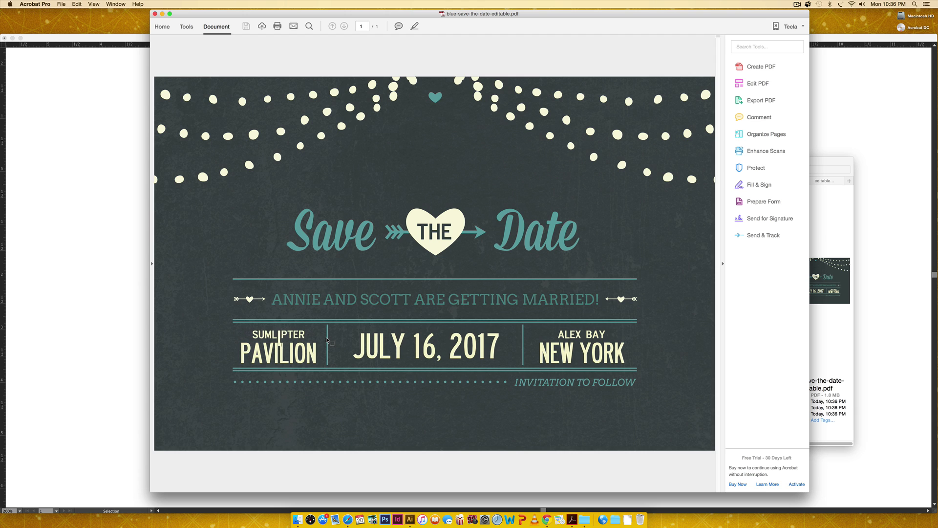
key(BackSpace)
key(BackSpace)
key(BackSpace)
key(BackSpace)
key(BackSpace)
key(BackSpace)
key(BackSpace)
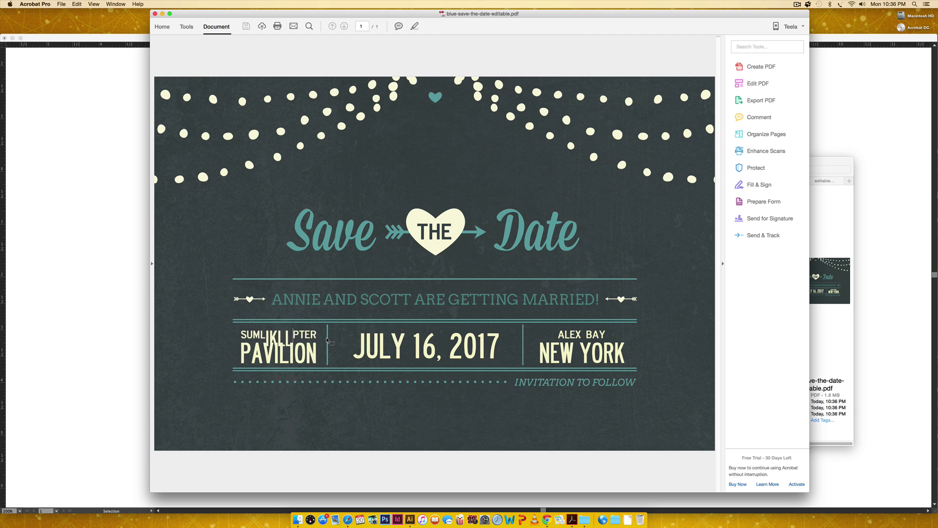